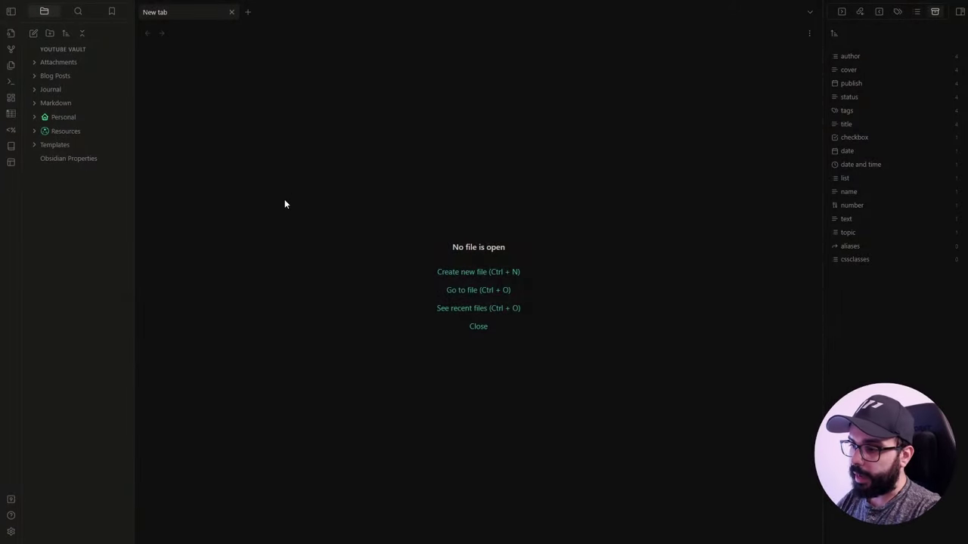
Find the QuickAdd community plugin, install and enable it, and dismiss its release notes
left_click(10, 532)
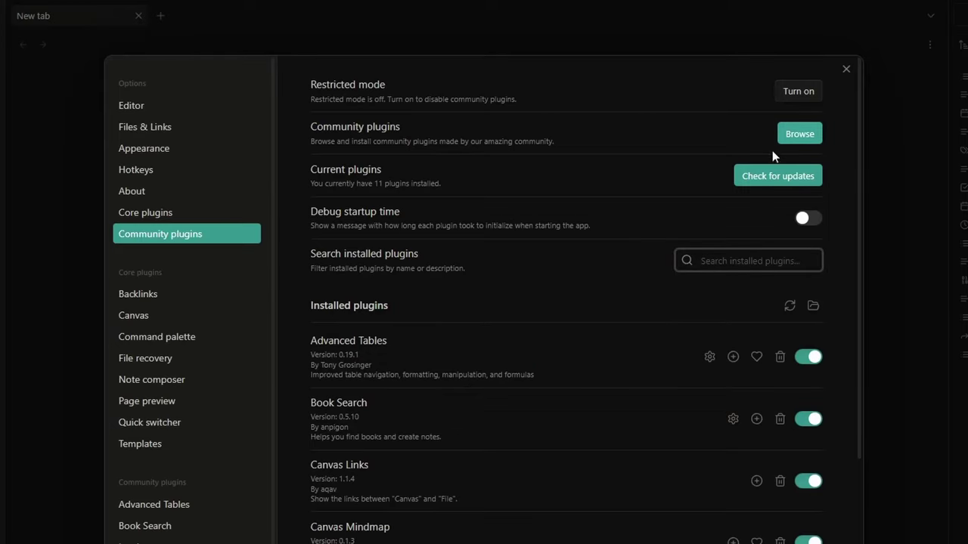
left_click(807, 136)
type("quick")
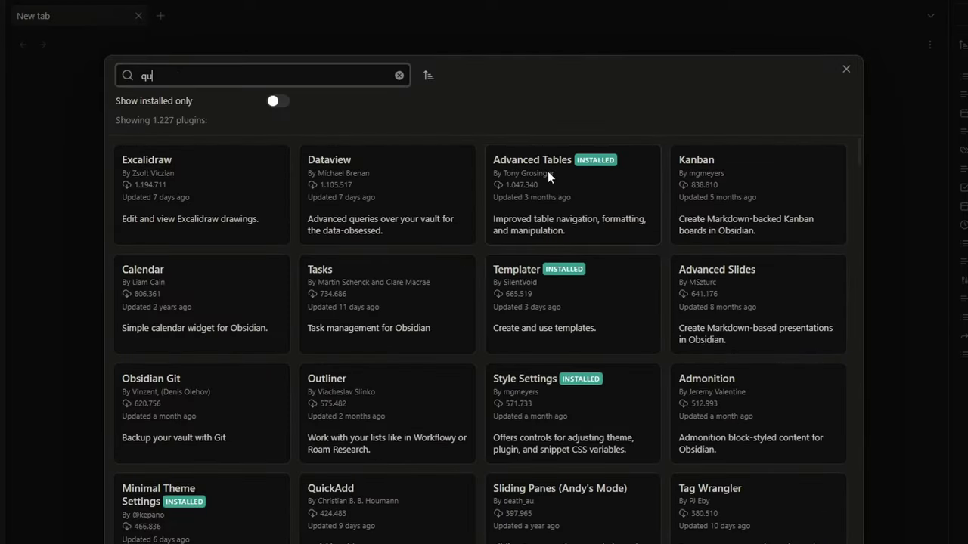
left_click(151, 225)
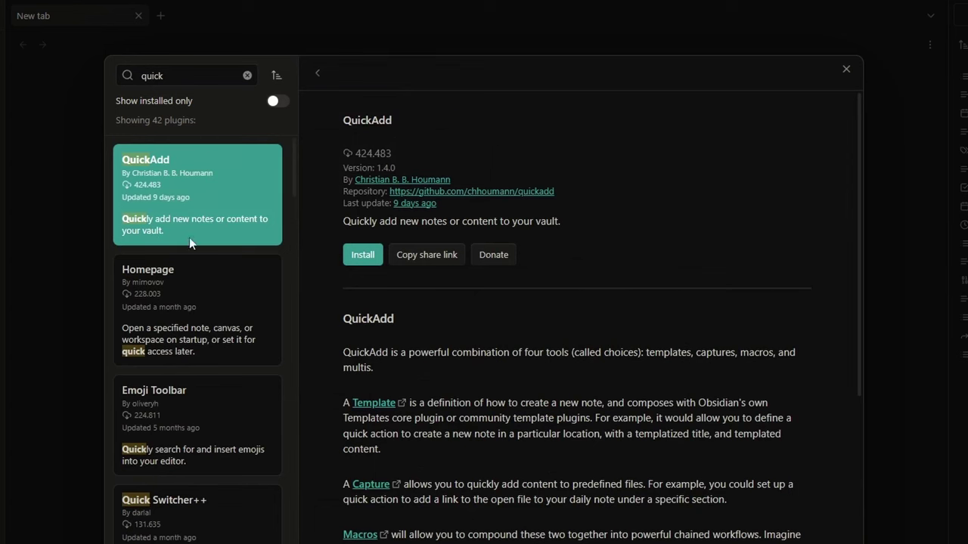
left_click(355, 256)
left_click(369, 262)
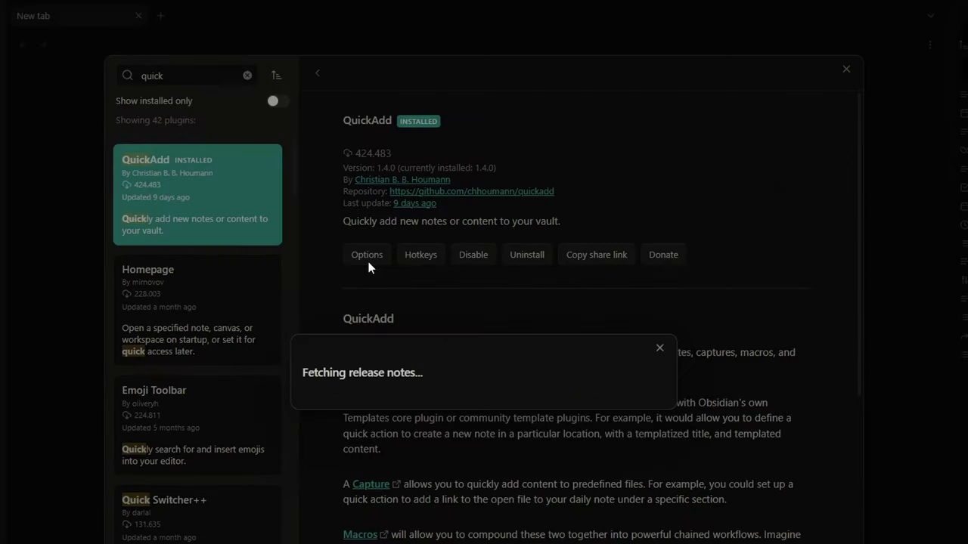
left_click(682, 73)
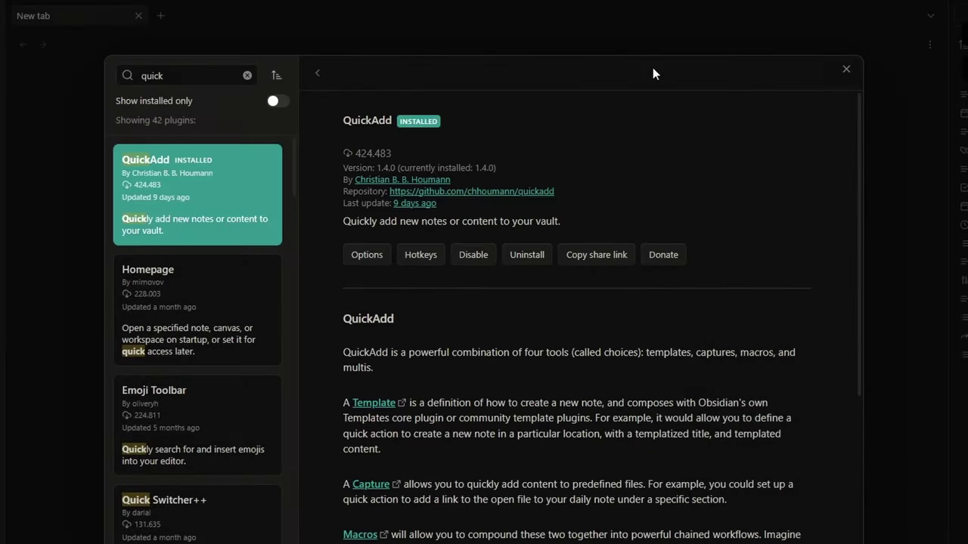
In the QuickAdd options, set the template folder path to Templates
left_click(368, 256)
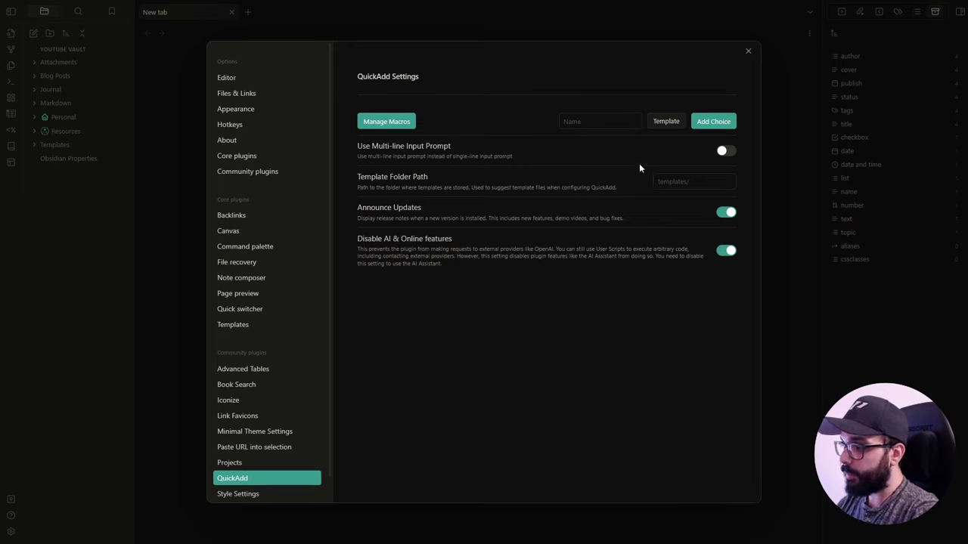
left_click(672, 125)
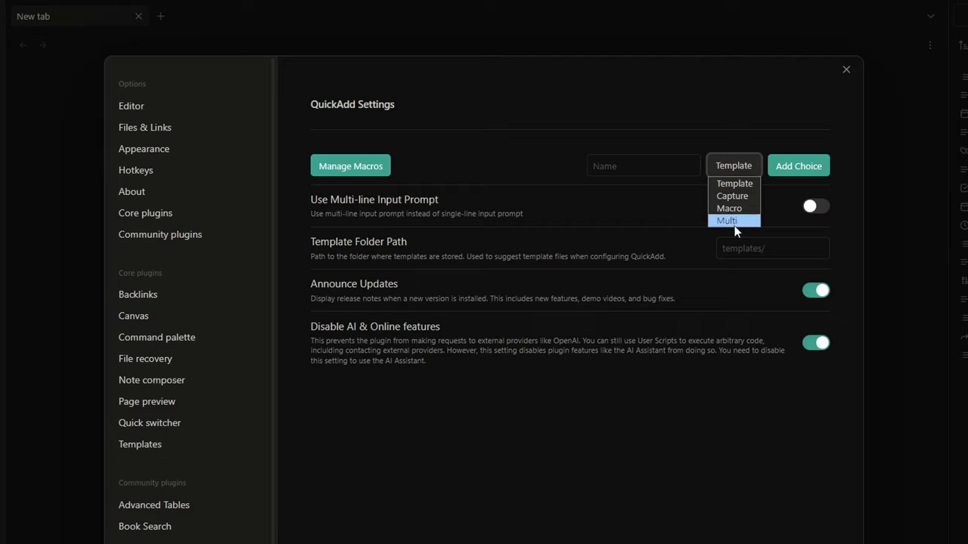
left_click(715, 186)
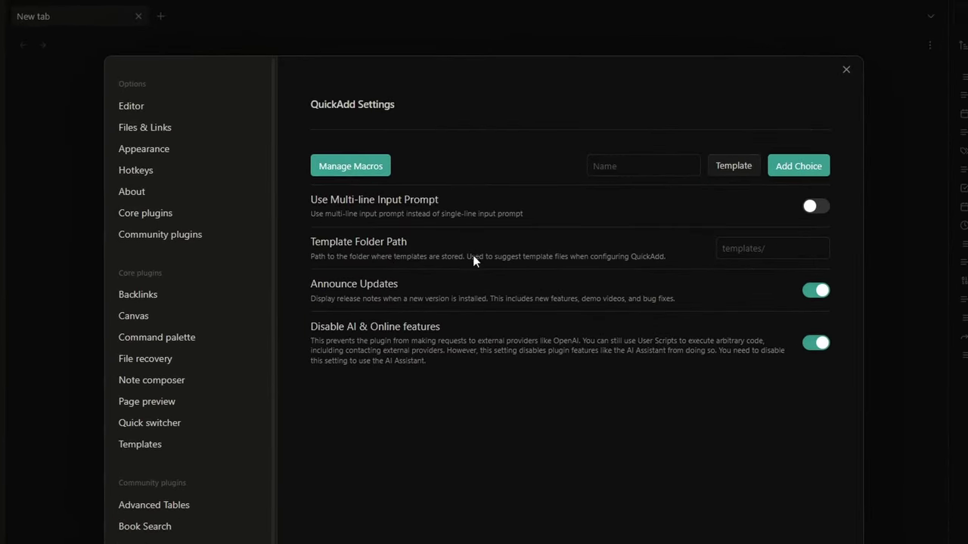
left_click(780, 249)
type("te")
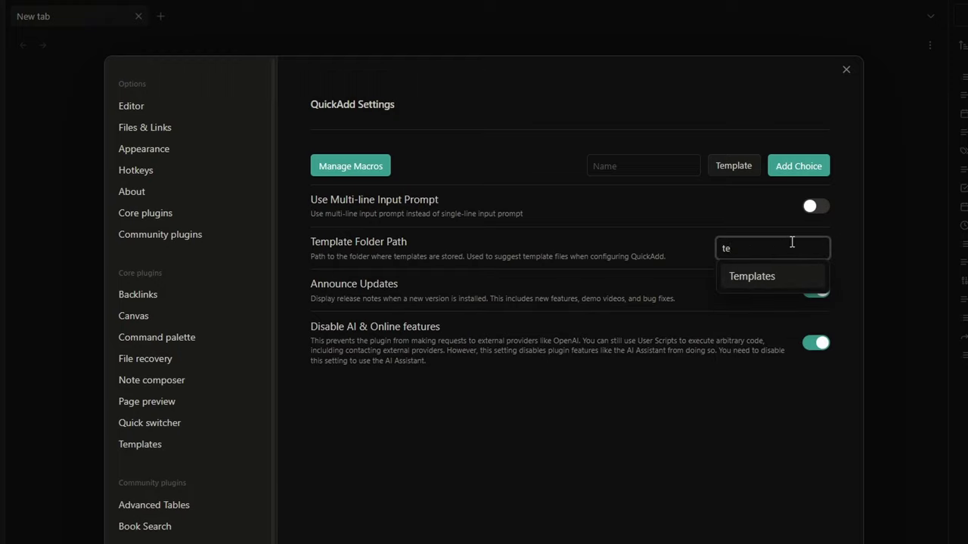
left_click(760, 279)
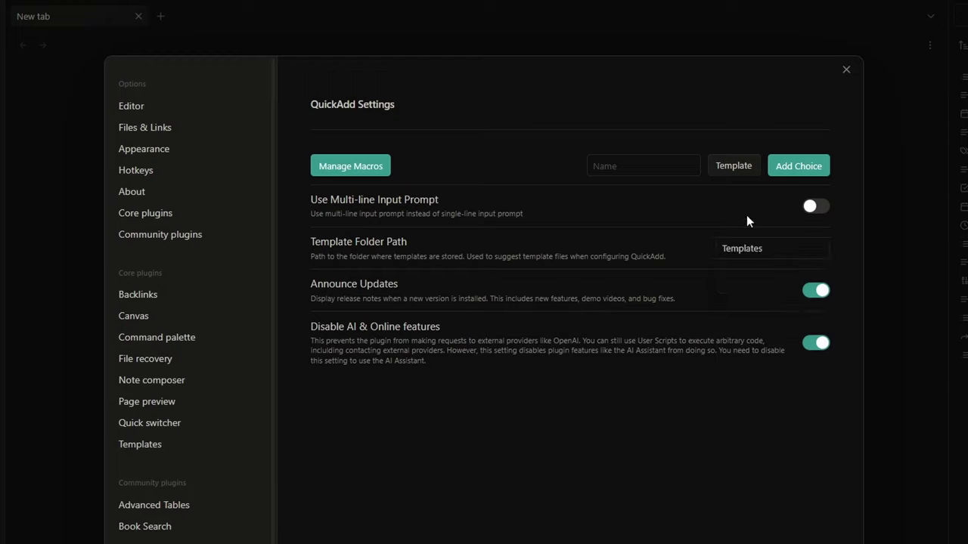
Add a QuickAdd choice of type Template named "Daily Note"
left_click(645, 168)
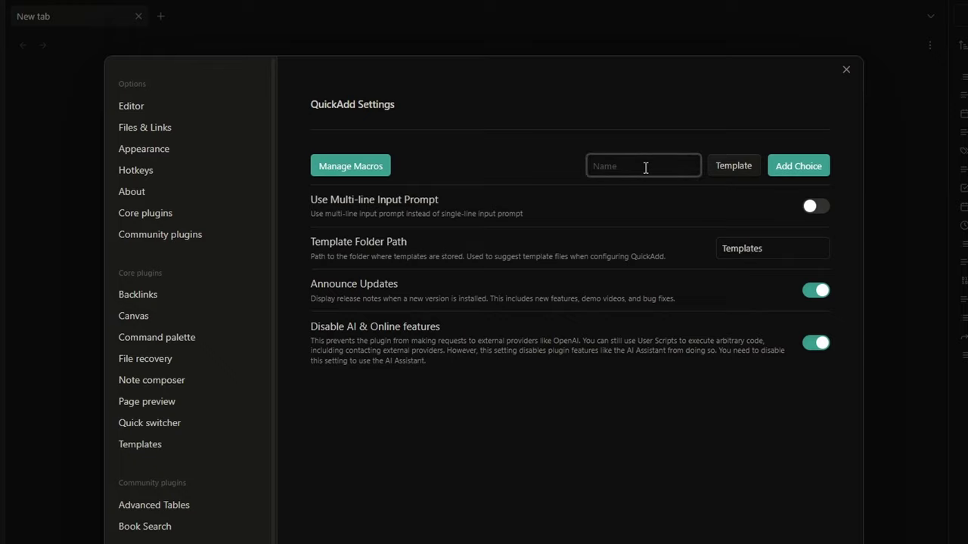
type("Daily Note")
left_click(793, 163)
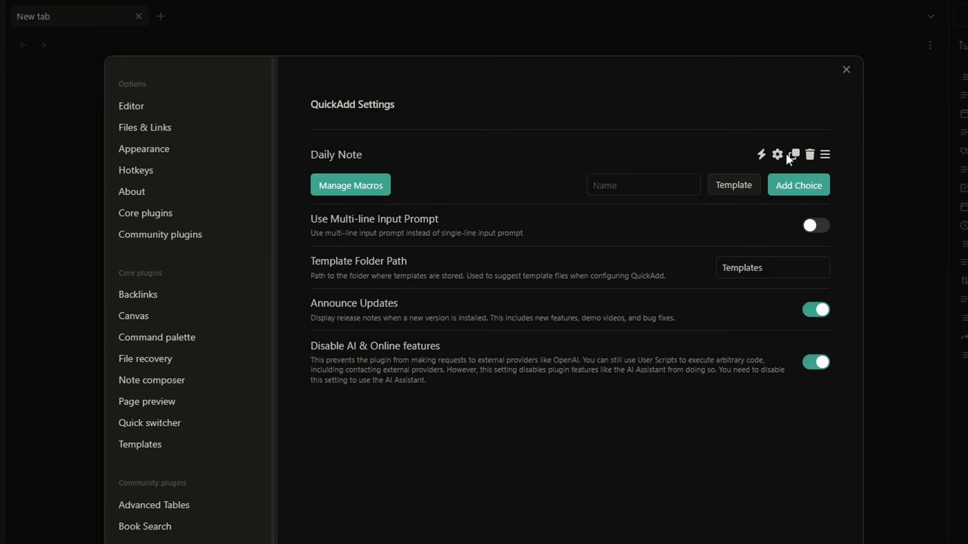
Configure the Daily Note choice to use Templates/Daily Template.md as its template path
left_click(777, 155)
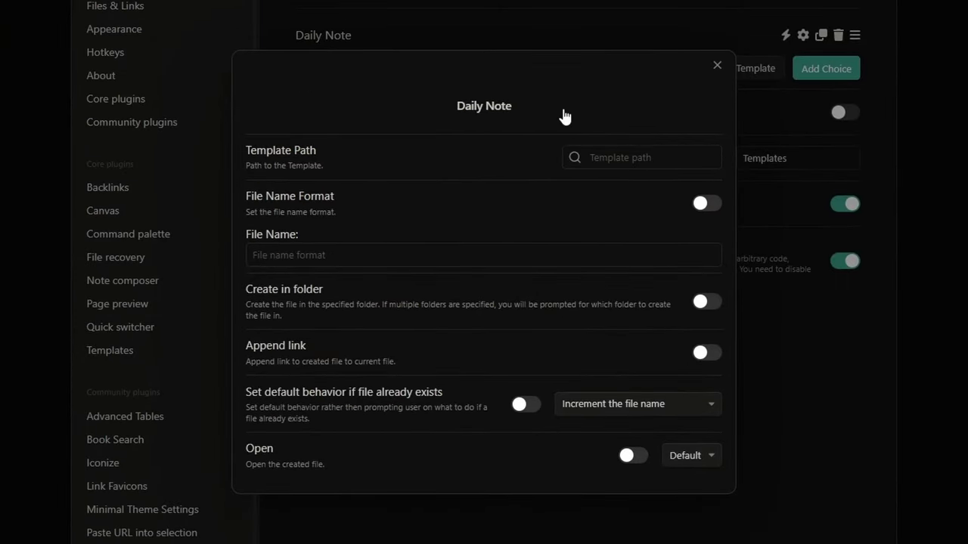
left_click(610, 161)
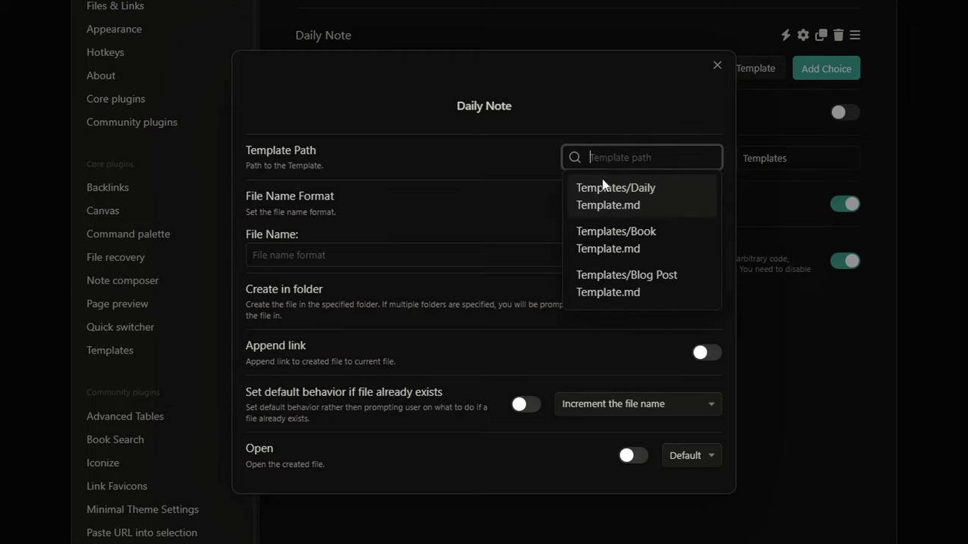
left_click(634, 208)
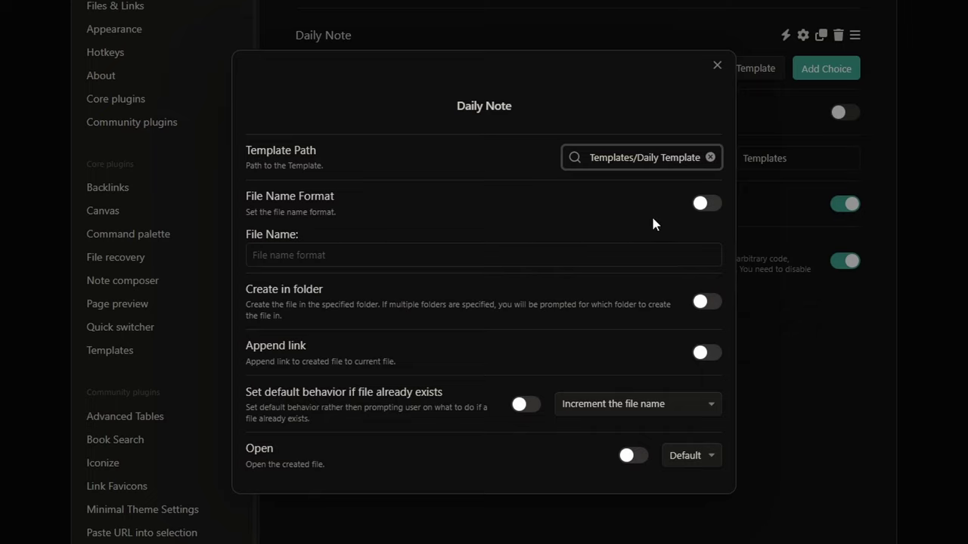
Enable the file name format for the Daily Note choice and set it to {{DATE:YYYY-MM-DD}}
left_click(702, 205)
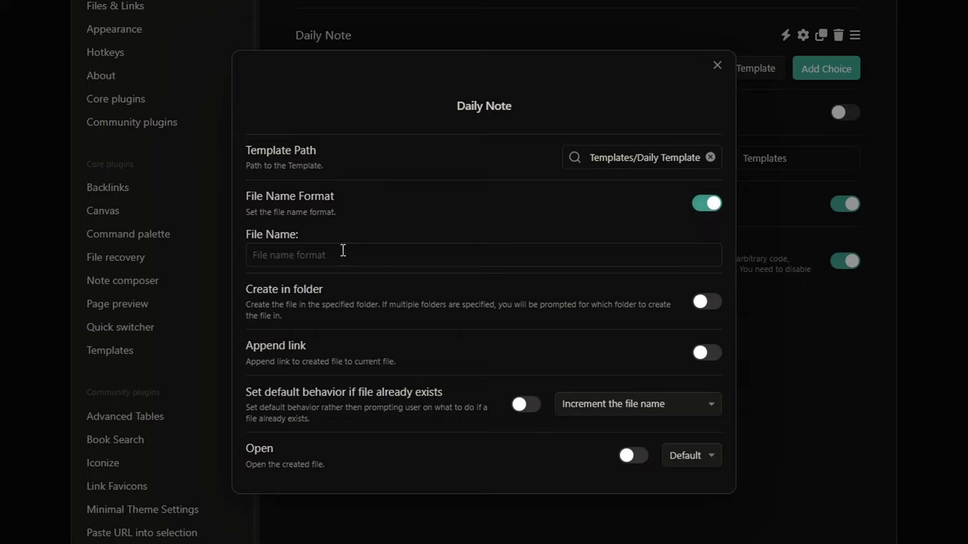
left_click(305, 255)
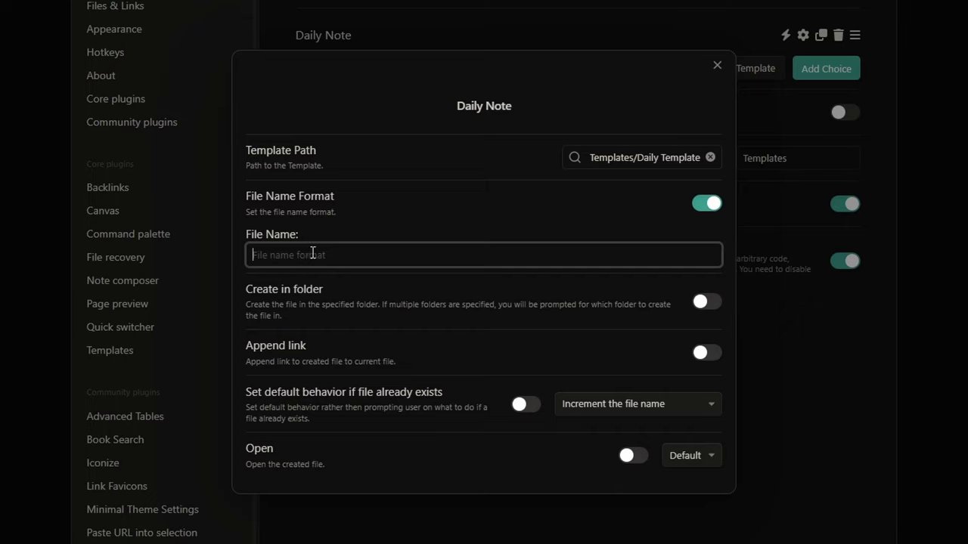
type("{{")
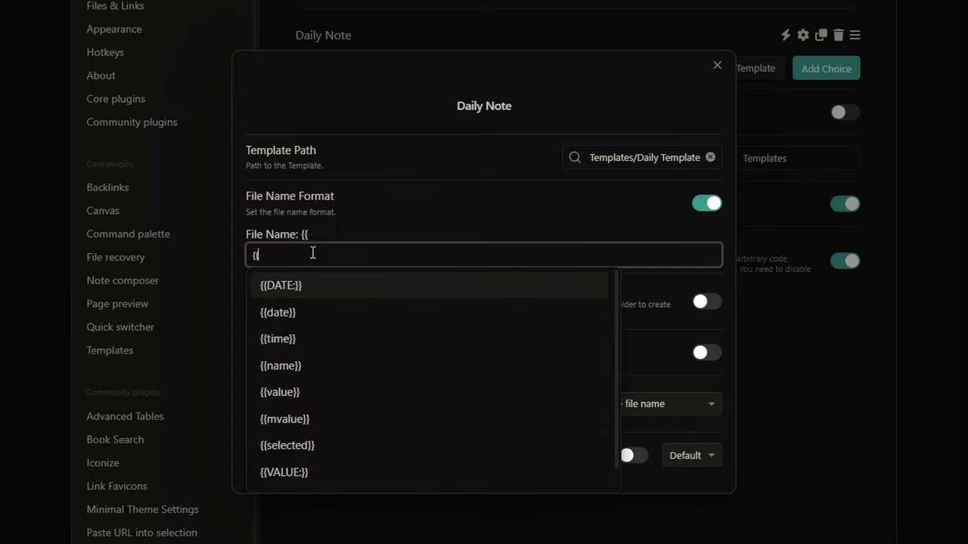
type("DATE")
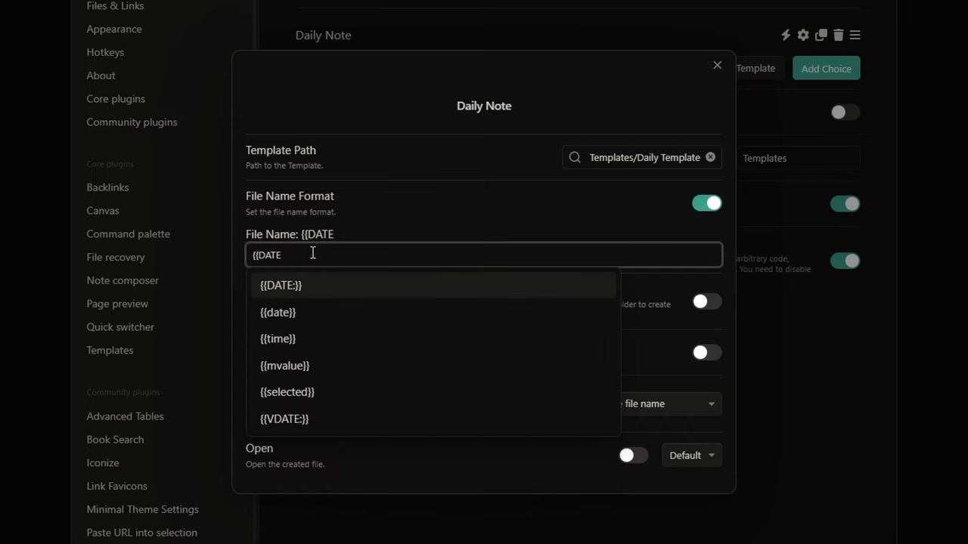
type(":YYY")
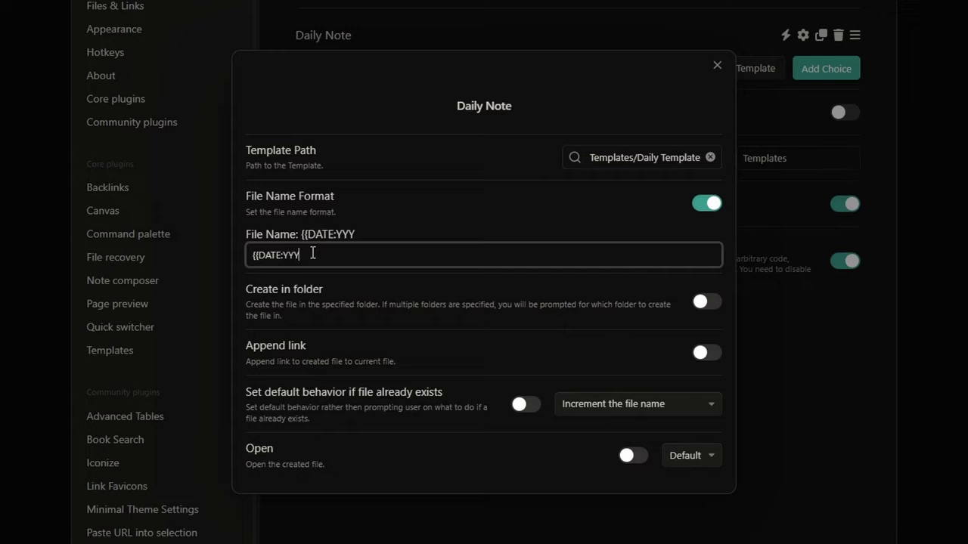
type("Y-MM-DD}}")
left_click(325, 244)
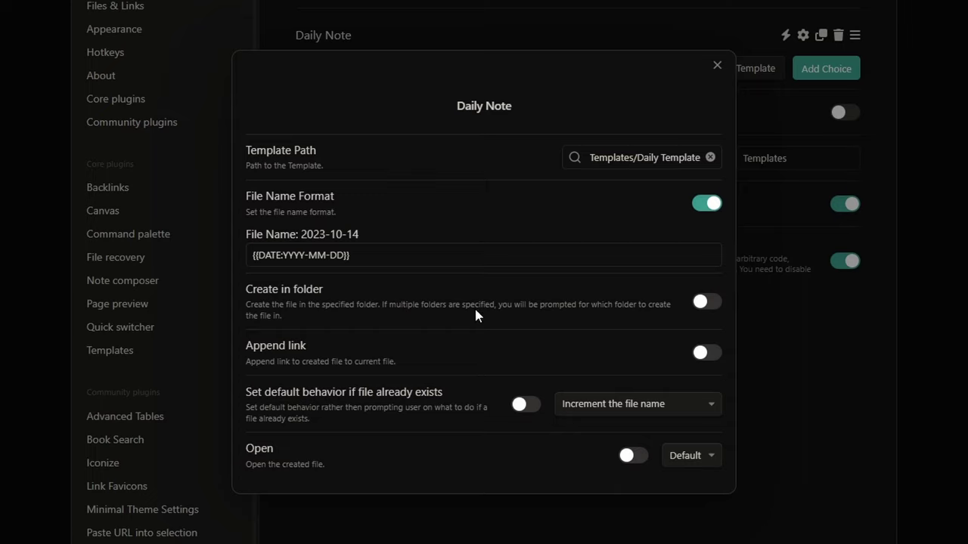
Enable creation in a specified folder for the Daily Note choice and add the folder Journal/Daily
left_click(709, 302)
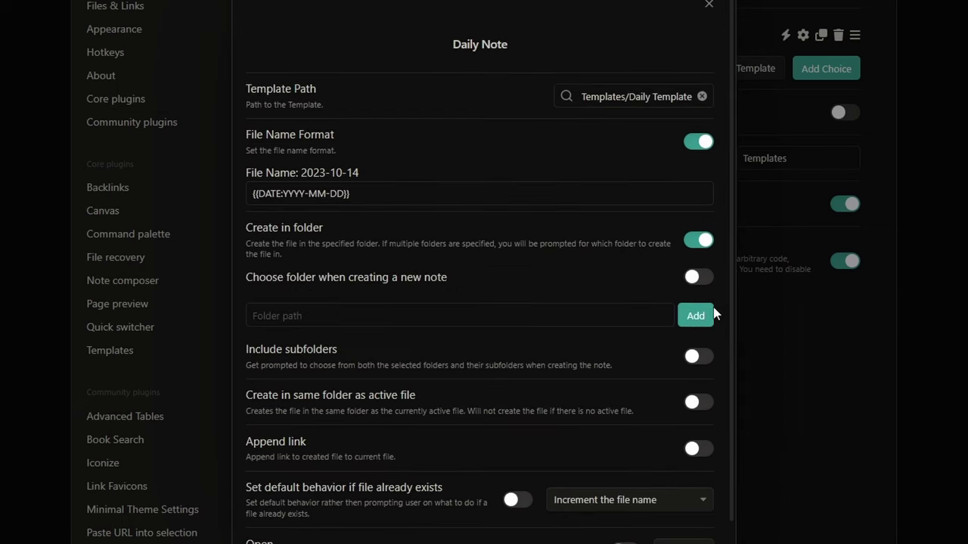
left_click(434, 323)
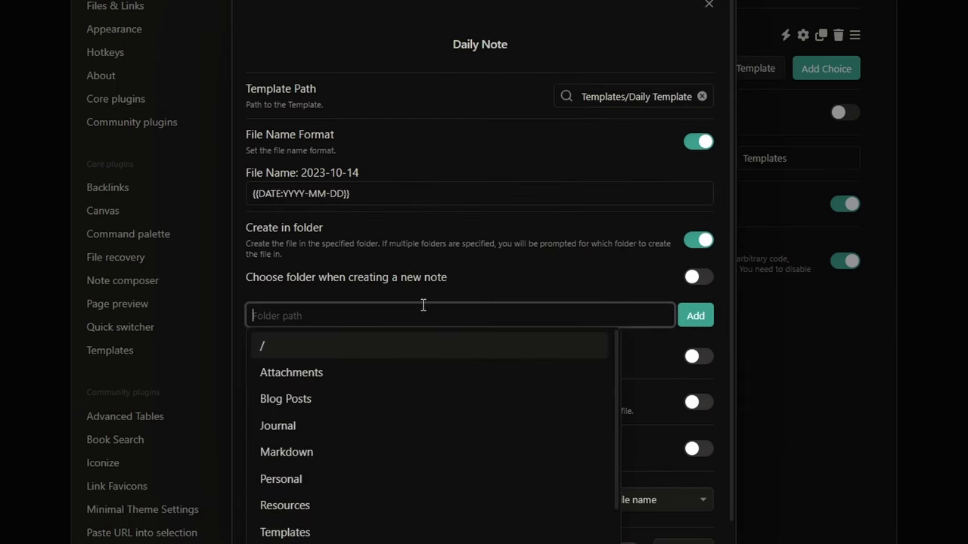
type("j")
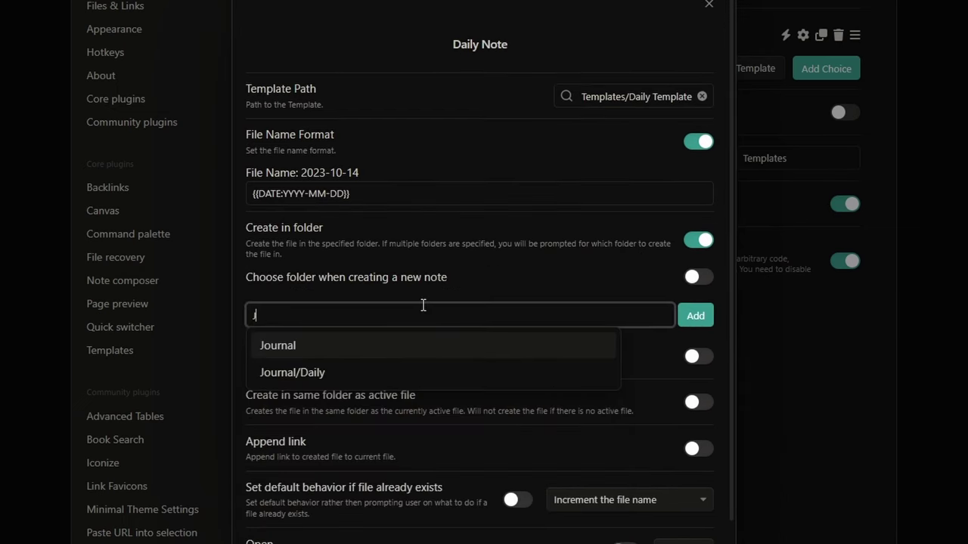
left_click(378, 370)
left_click(695, 316)
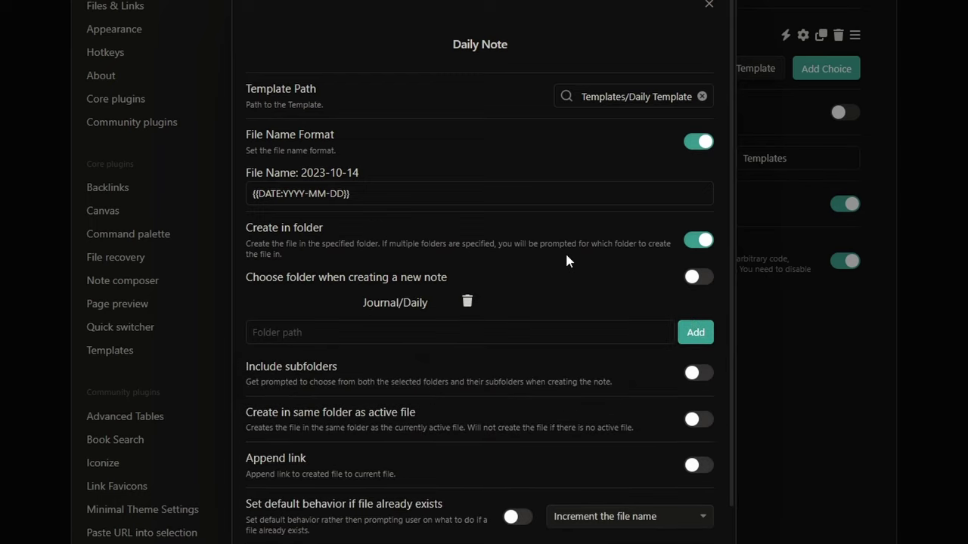
Make the Daily Note choice open the created file in a new vertical split with the new pane focused, and close the settings
scroll(568, 261, "down", 2)
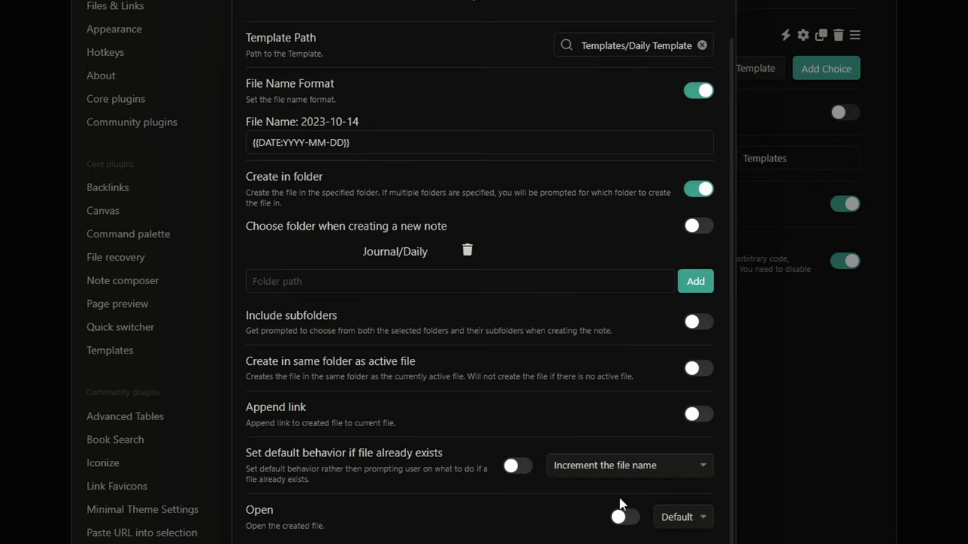
left_click(627, 517)
scroll(563, 493, "down", 2)
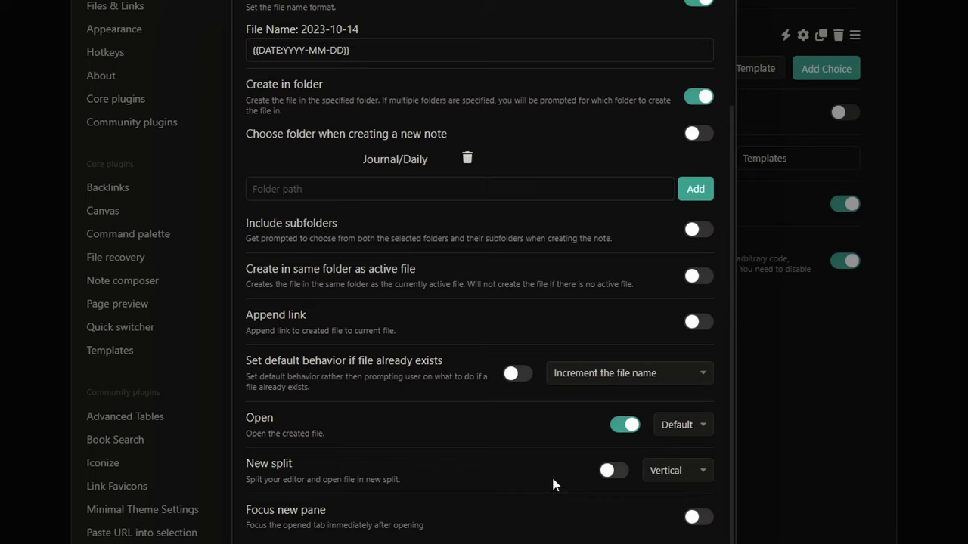
left_click(612, 476)
left_click(673, 472)
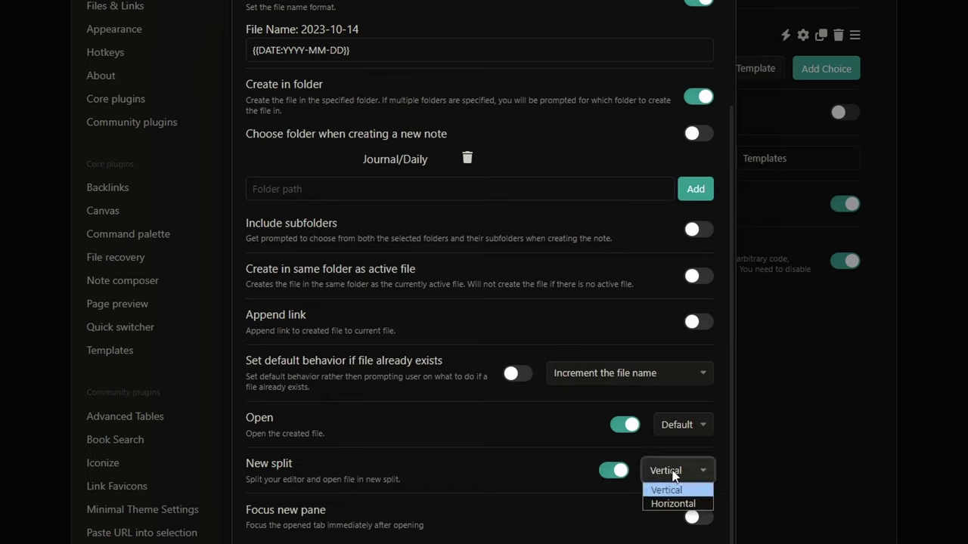
left_click(673, 472)
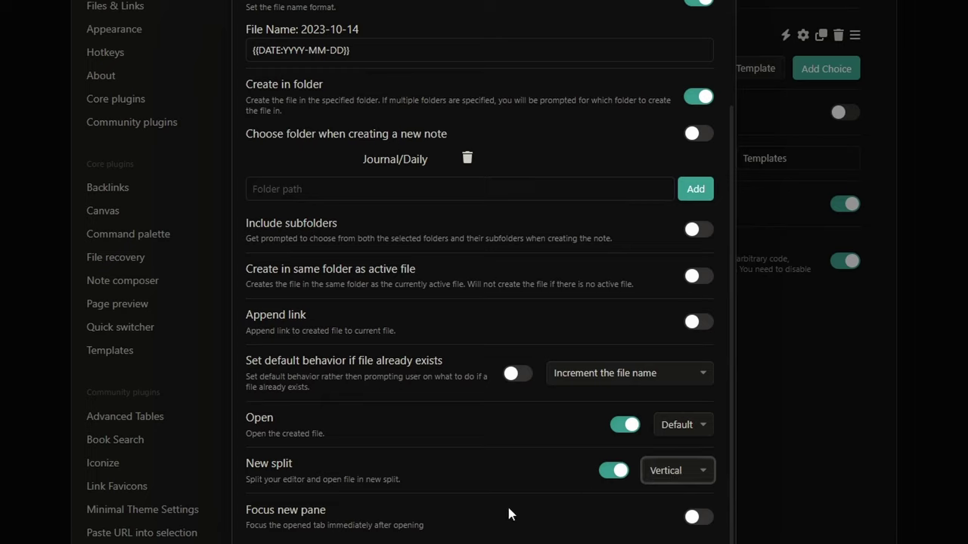
left_click(693, 519)
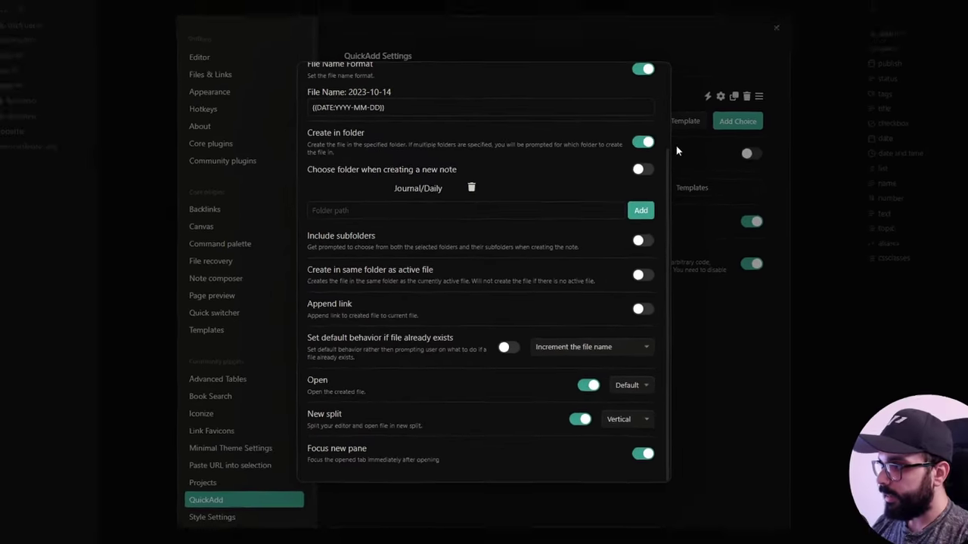
left_click(747, 50)
left_click(748, 50)
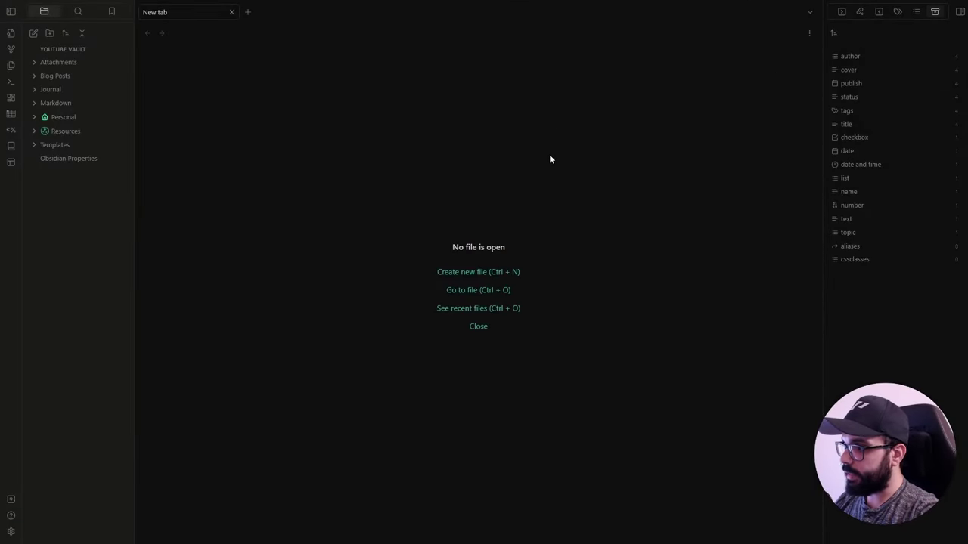
Run QuickAdd with the Daily Note choice to create today's daily note
key("ctrl+p")
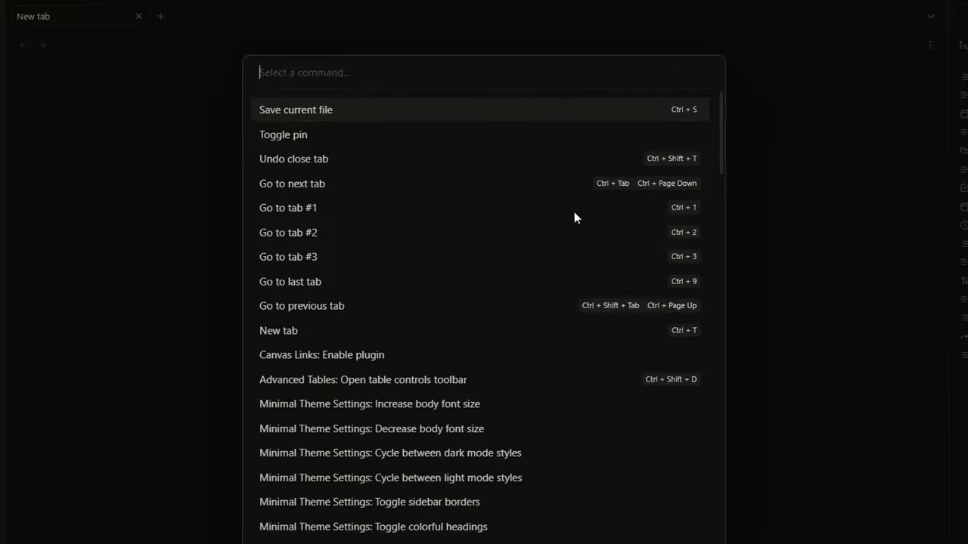
type("quick")
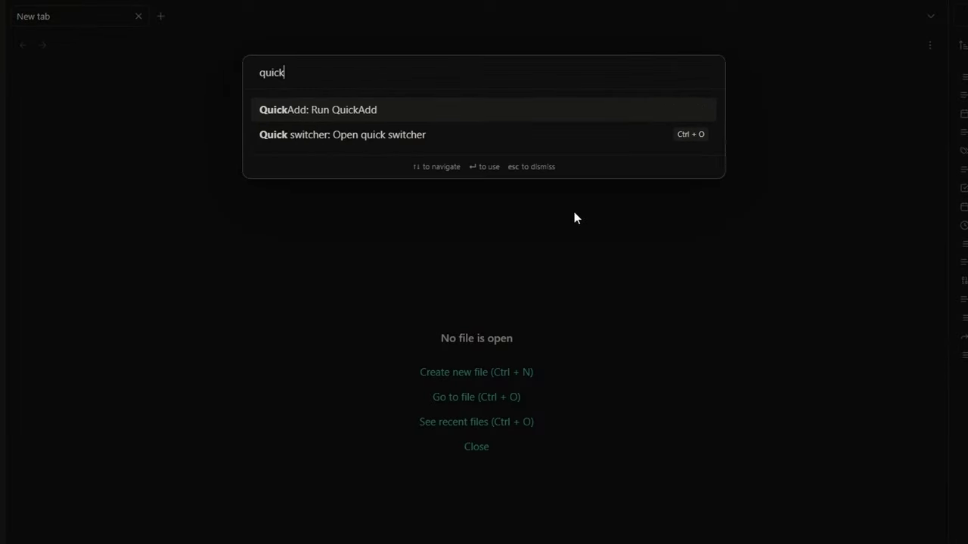
left_click(373, 109)
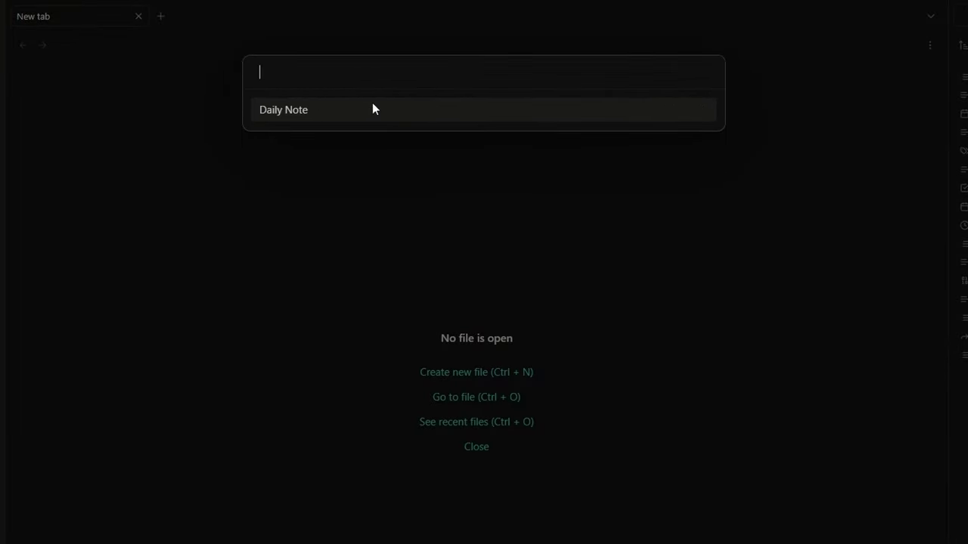
left_click(306, 114)
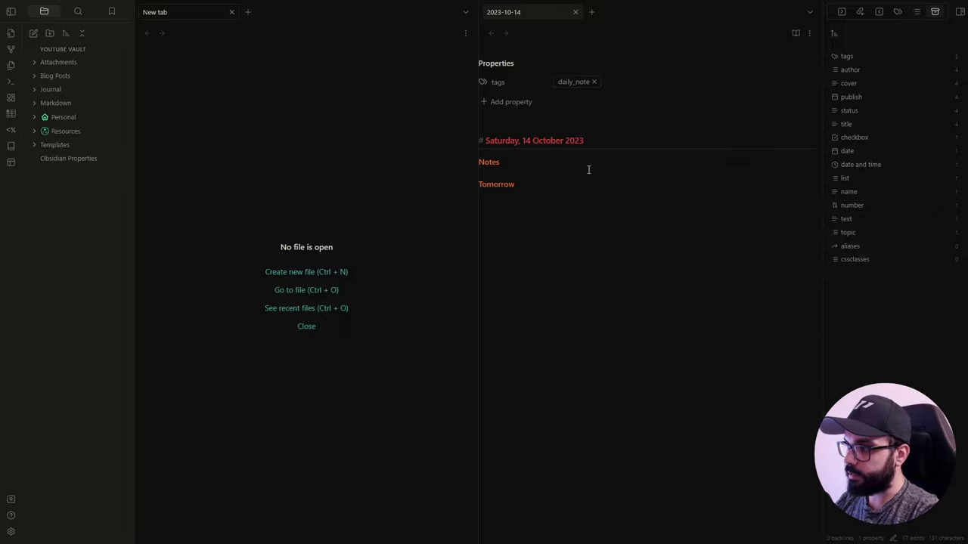
Expand the Journal/Daily folder to reveal today's daily note, 2023-10-14, and delete that note
left_click(45, 90)
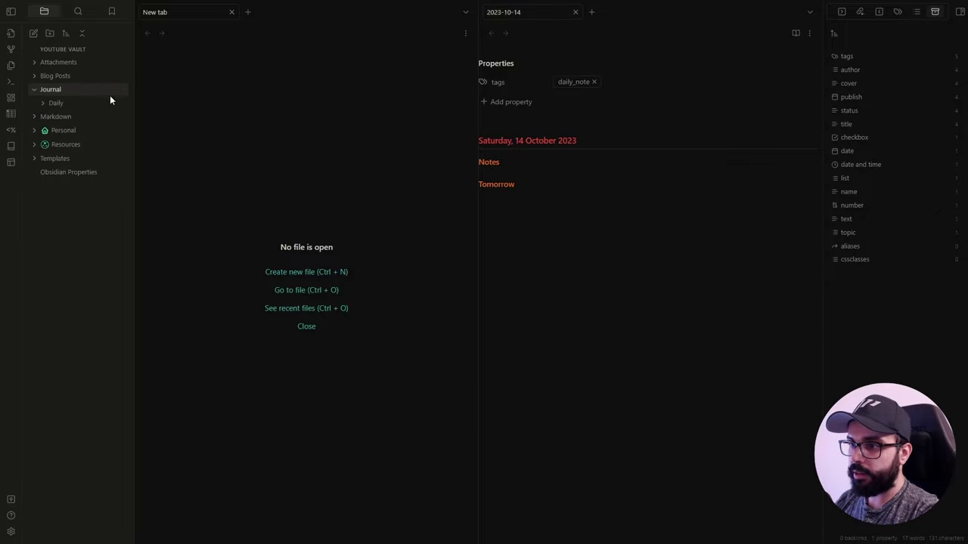
left_click(106, 103)
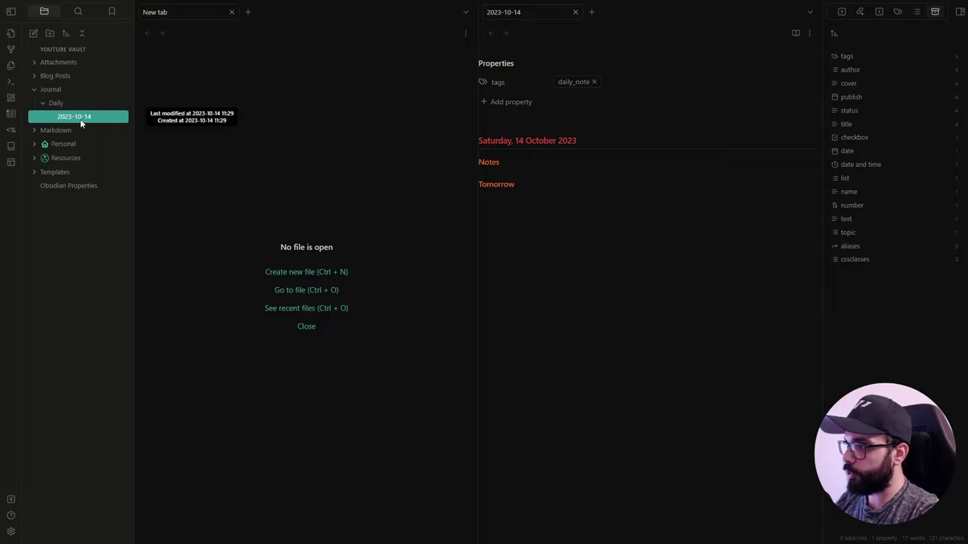
right_click(539, 12)
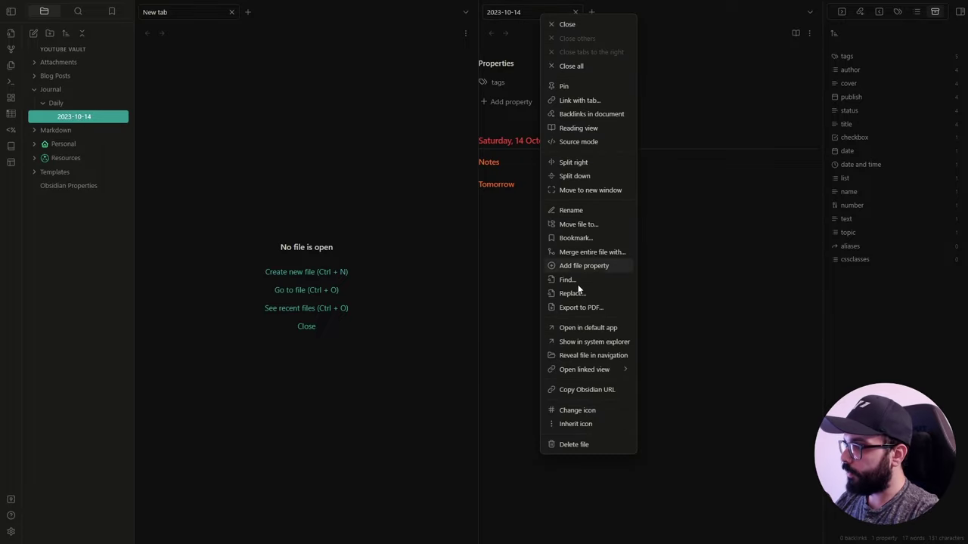
left_click(570, 445)
left_click(574, 12)
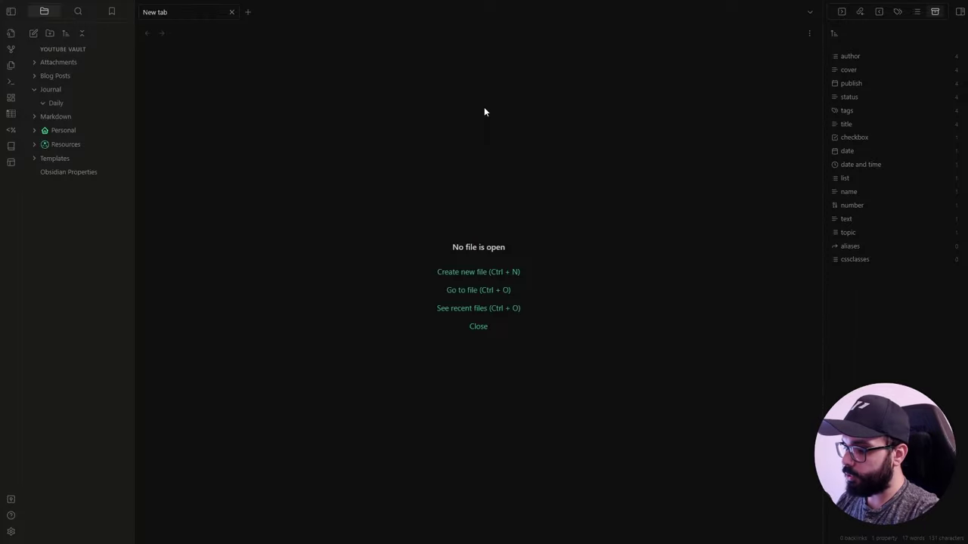
Create today's daily note again through the Run QuickAdd command and its Daily Note choice, and delete that note
key("ctrl+p")
type("quic")
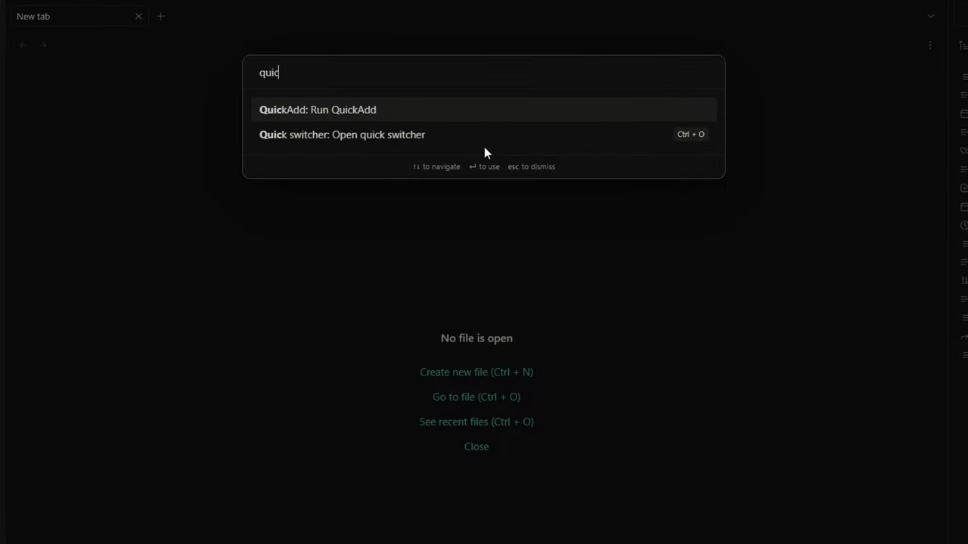
left_click(412, 118)
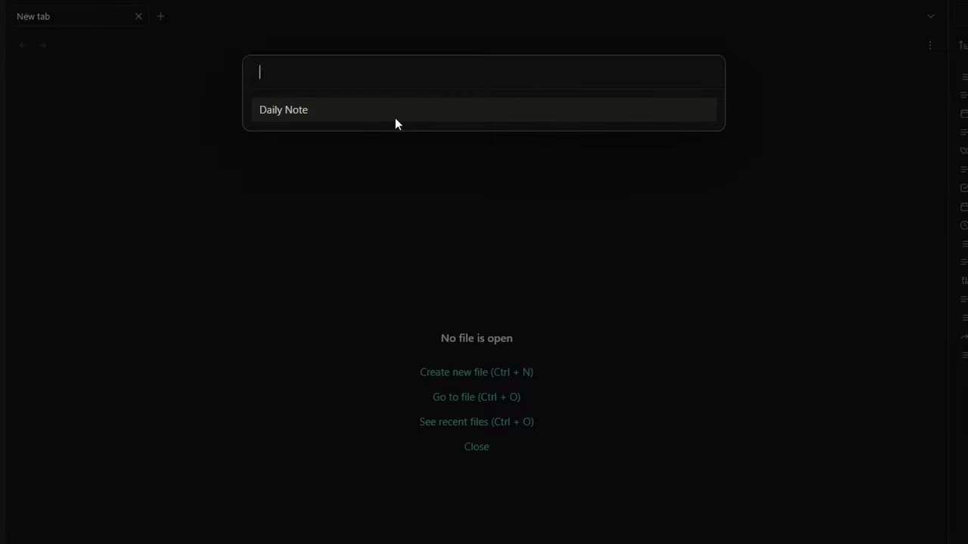
left_click(319, 111)
right_click(518, 15)
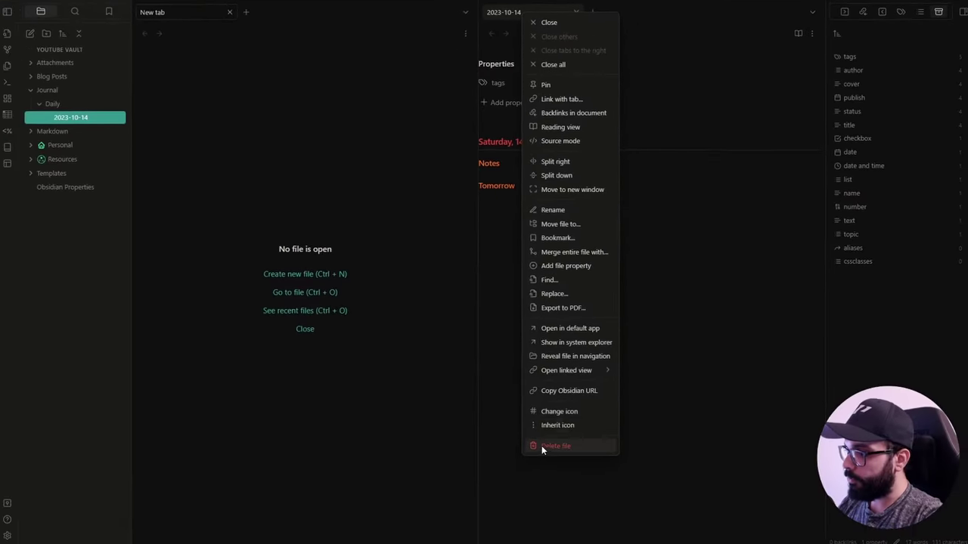
left_click(541, 446)
left_click(577, 13)
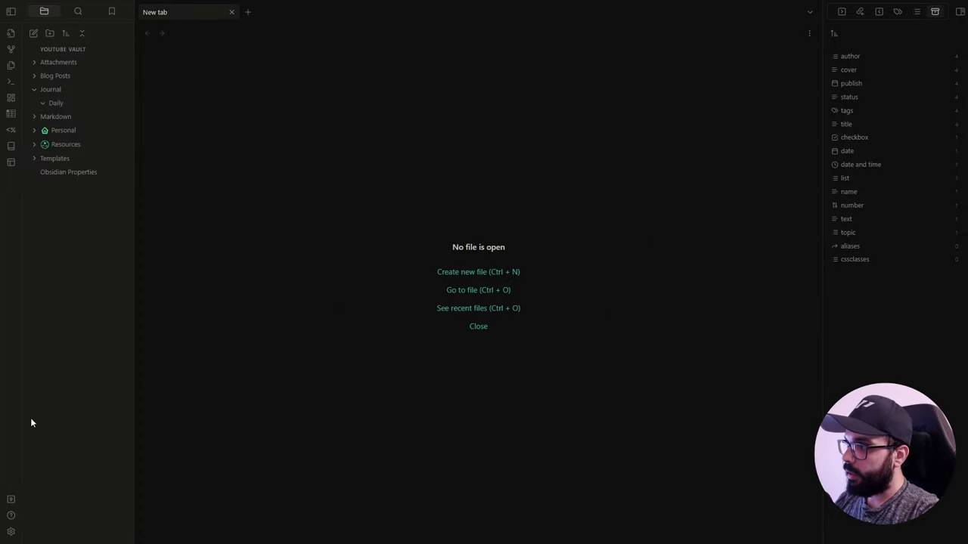
Enable the Daily Note choice as its own command in the QuickAdd settings and run QuickAdd: Daily Note to create today's note
left_click(11, 532)
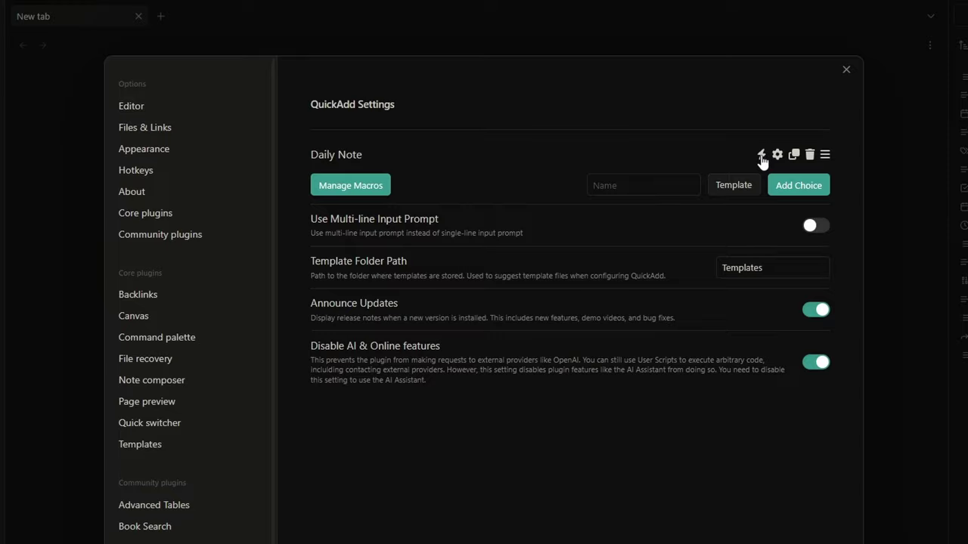
left_click(846, 69)
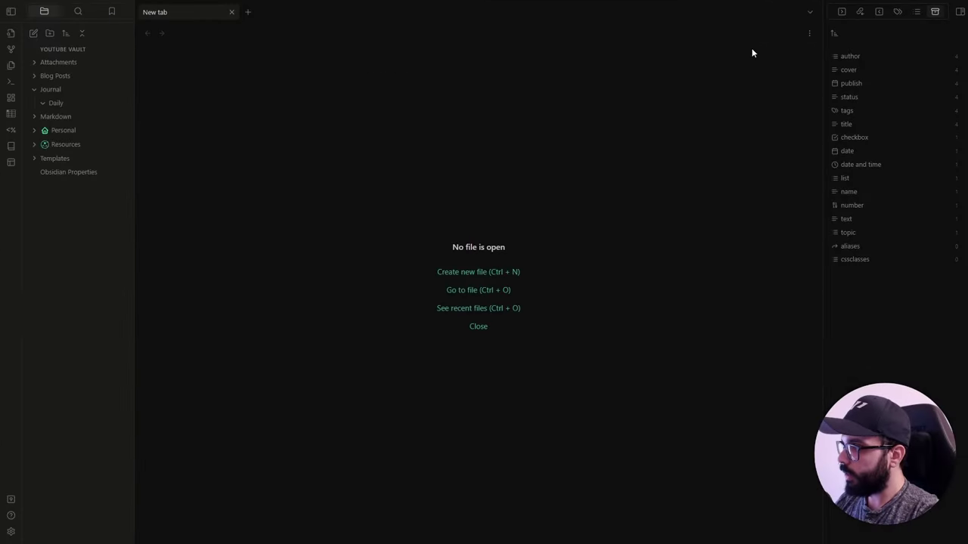
key("ctrl+p")
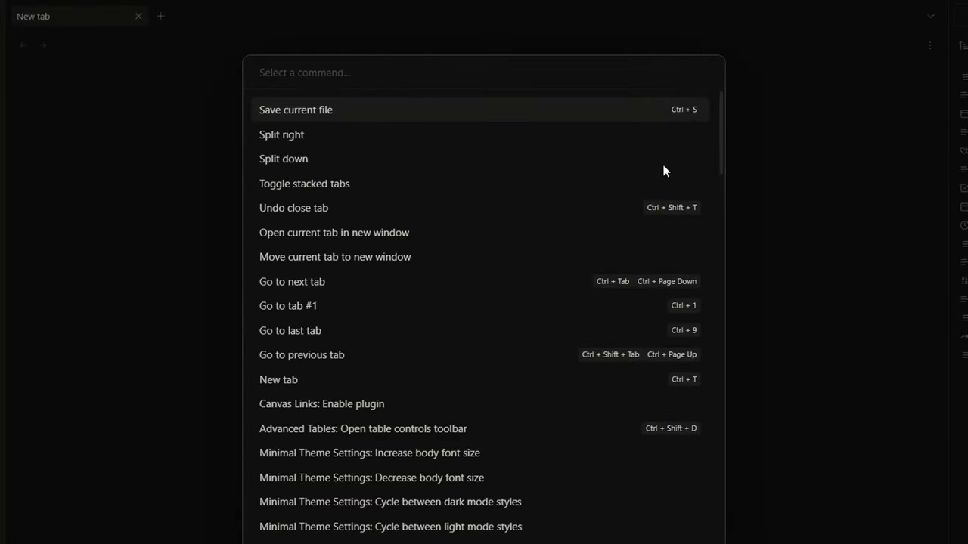
type("qui")
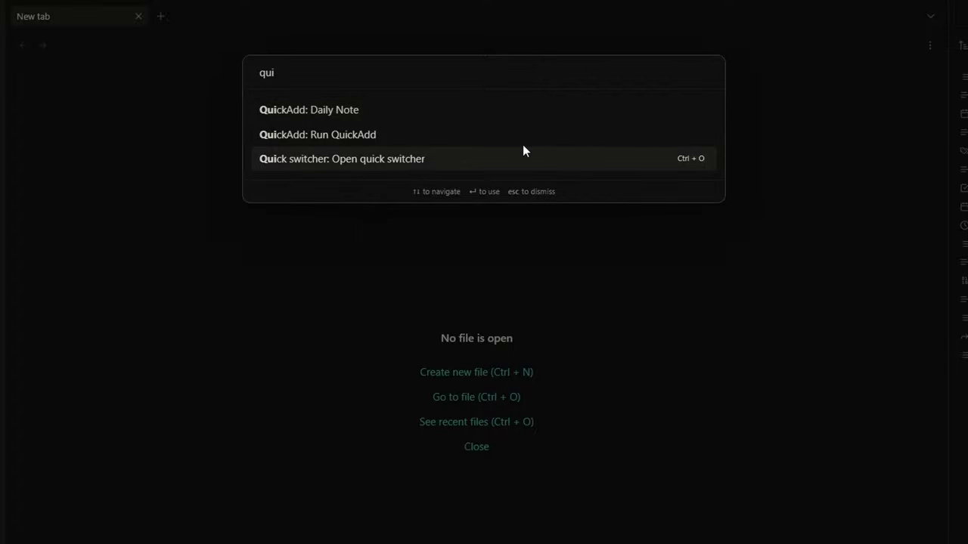
left_click(348, 109)
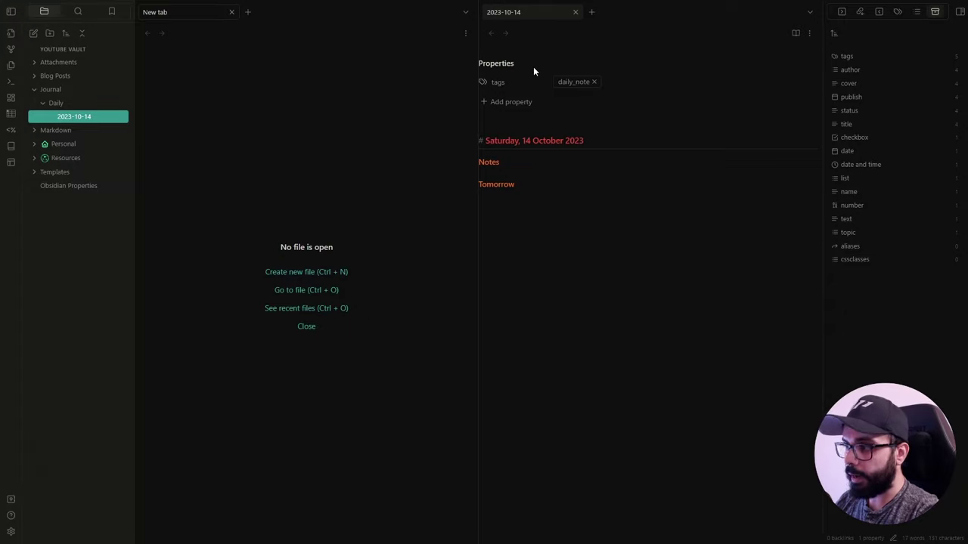
left_click(9, 534)
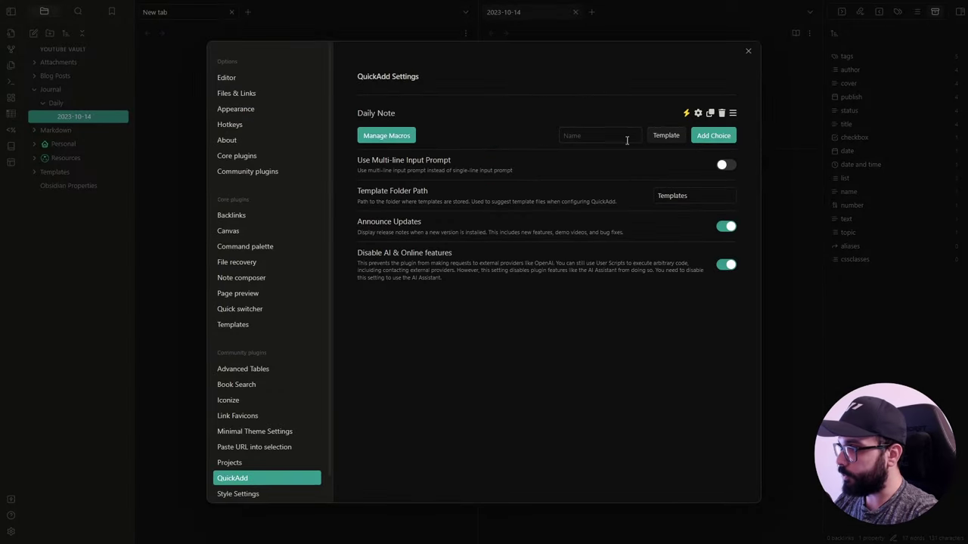
left_click(668, 136)
left_click(667, 161)
left_click(599, 135)
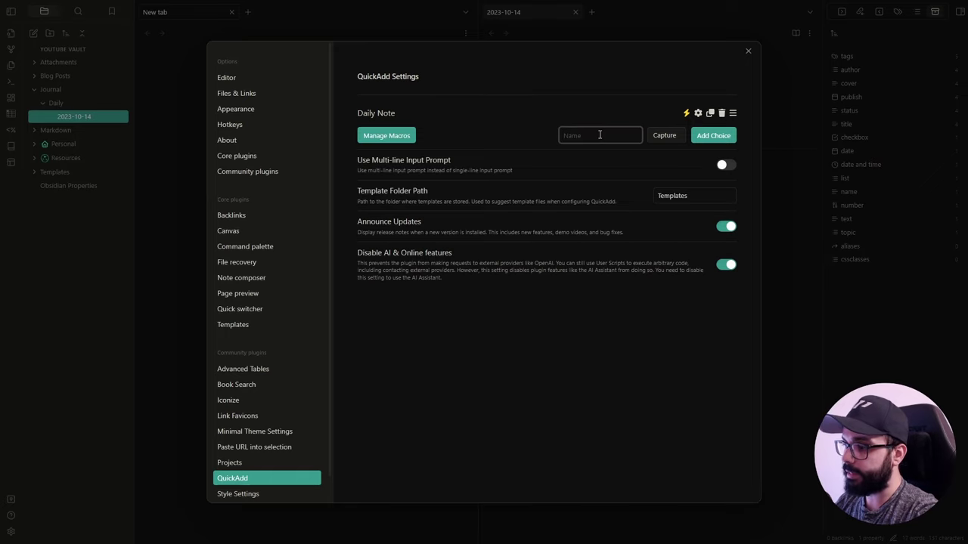
left_click(745, 51)
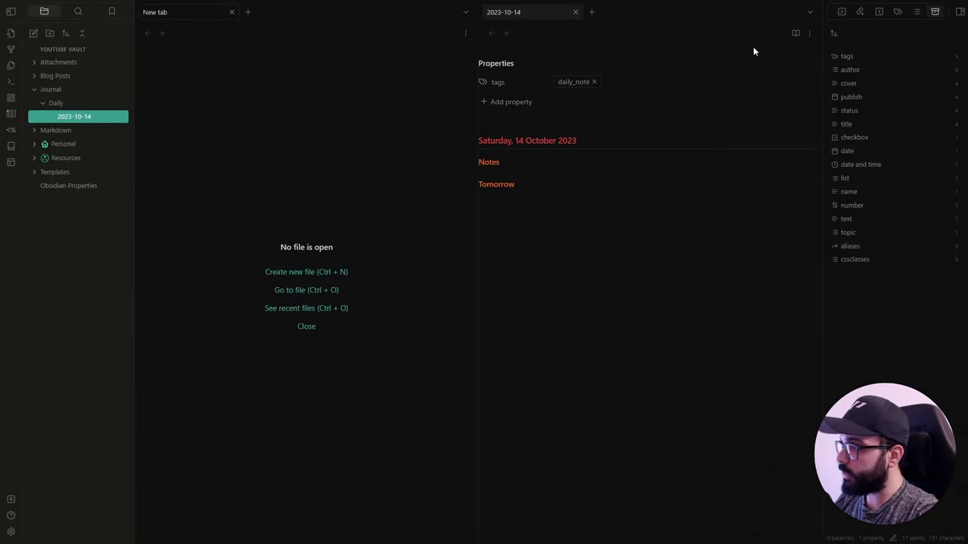
Add a level-two heading "Daily Log" above the Notes heading in the Daily Template note, and close the note
left_click(68, 170)
left_click(91, 212)
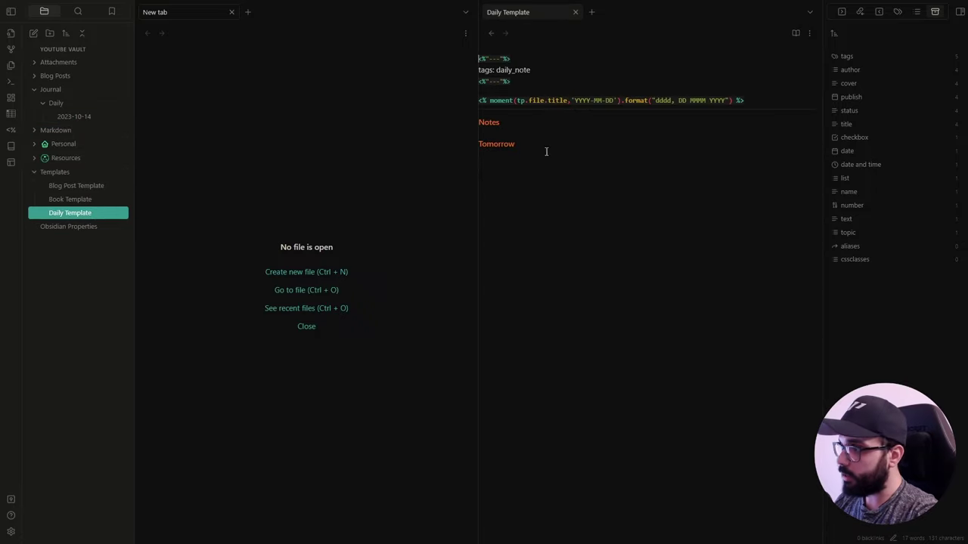
key("Down")
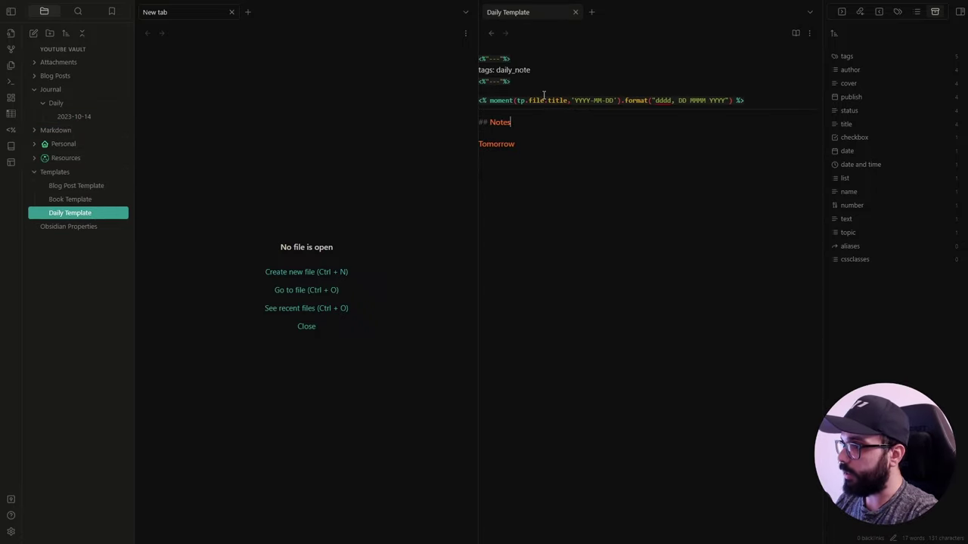
key("Left")
key("Left")
key("Left")
key("Left")
key("Left")
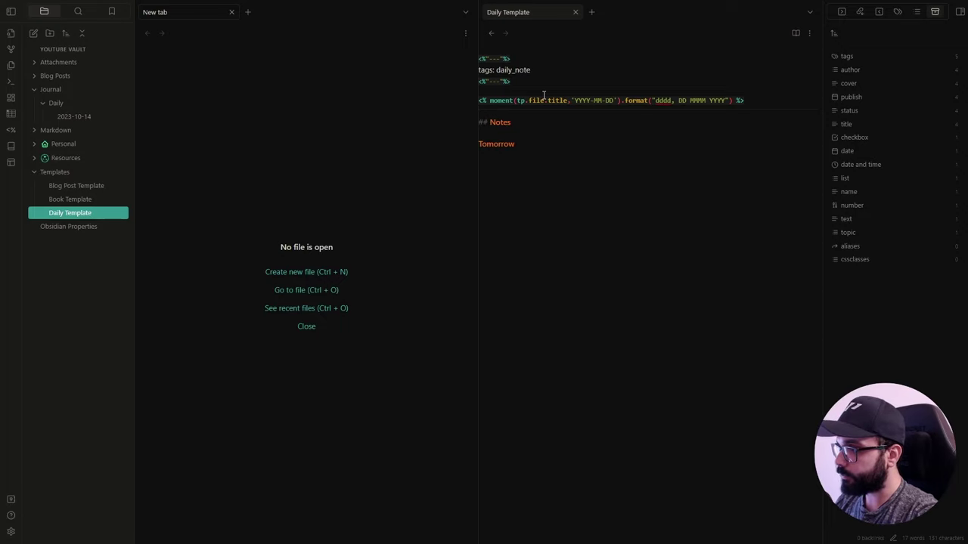
key("Return")
key("Up")
type("##")
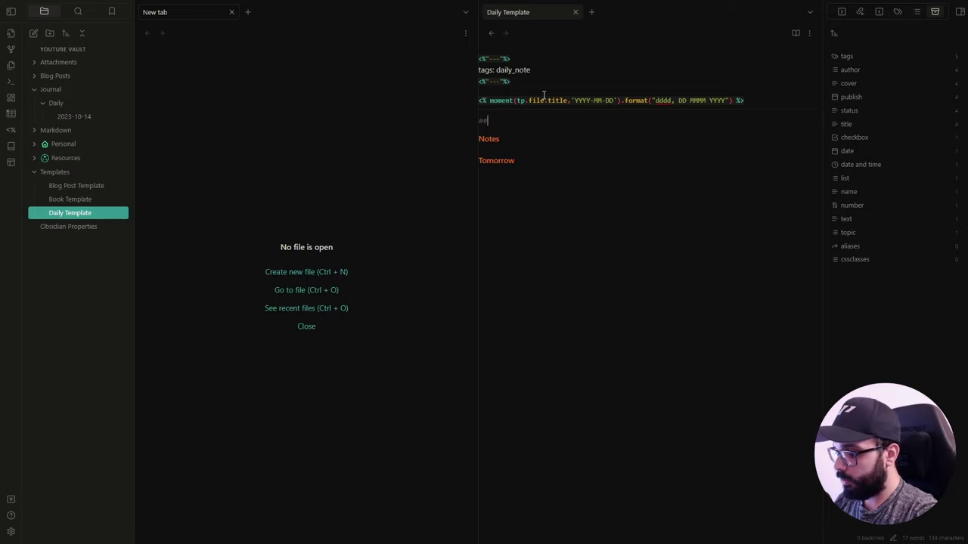
type(" Daily Log")
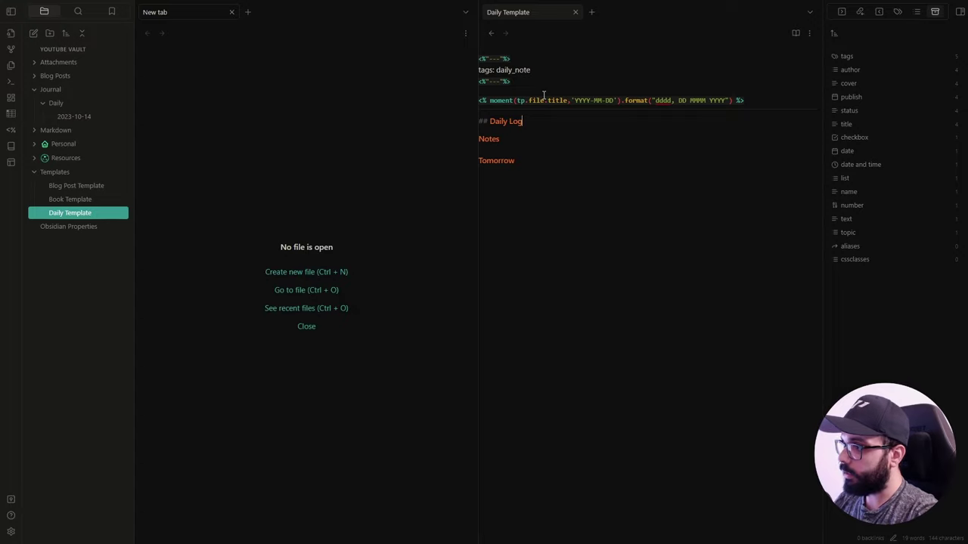
left_click(575, 13)
Add a Capture choice named "Daily Log" in the QuickAdd settings
left_click(10, 532)
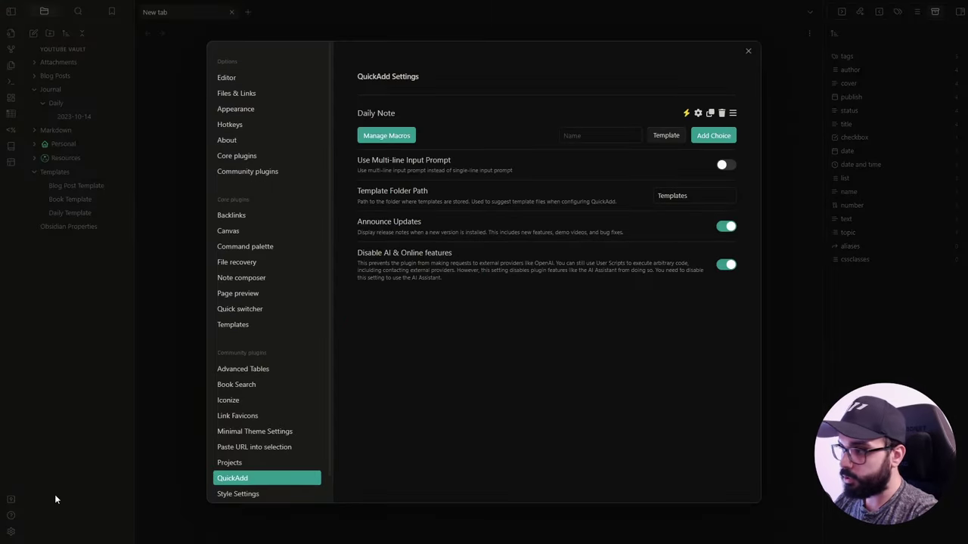
left_click(628, 134)
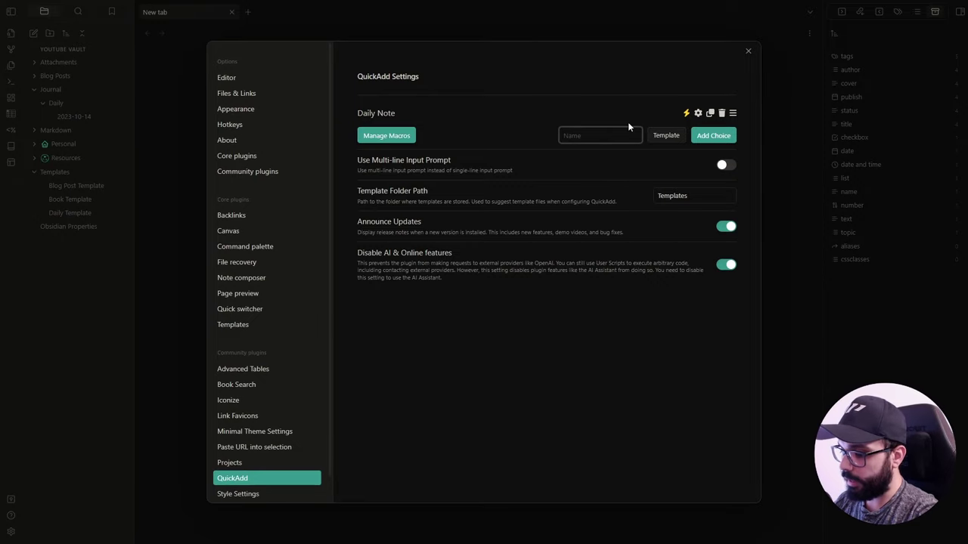
type("Daily Log")
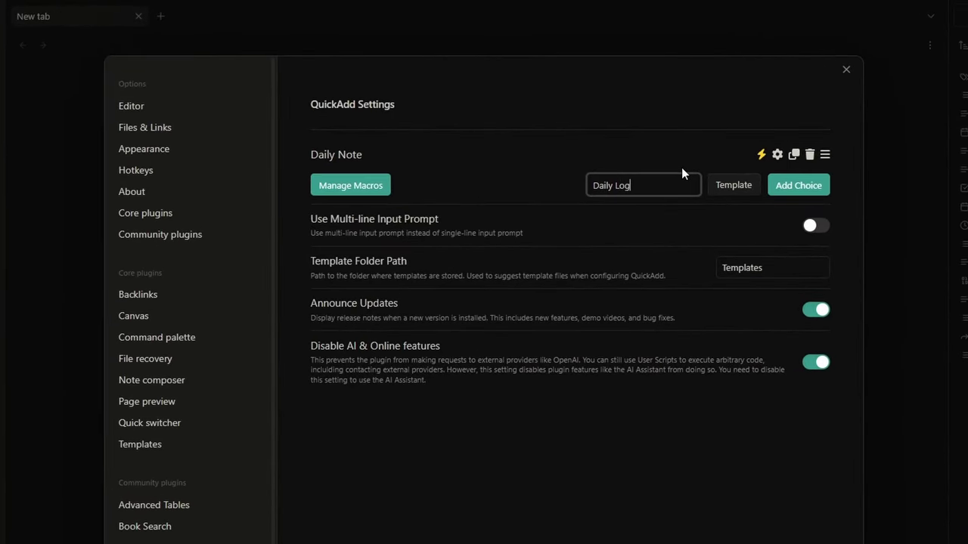
left_click(726, 185)
left_click(732, 216)
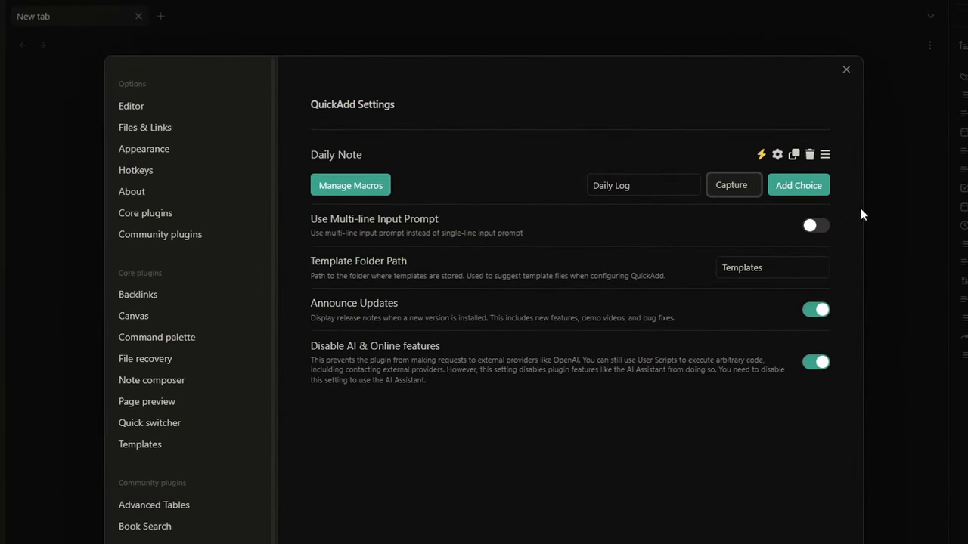
left_click(801, 185)
Open the Daily Log choice's configuration and set its capture file name to Journal/Daily/{{DATE:YYYY-MM-DD}}
left_click(775, 182)
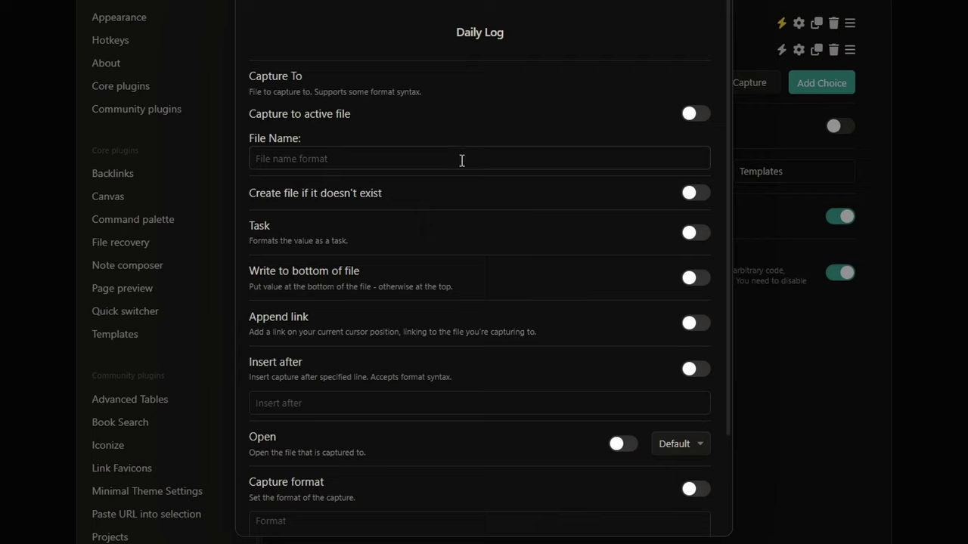
left_click(304, 157)
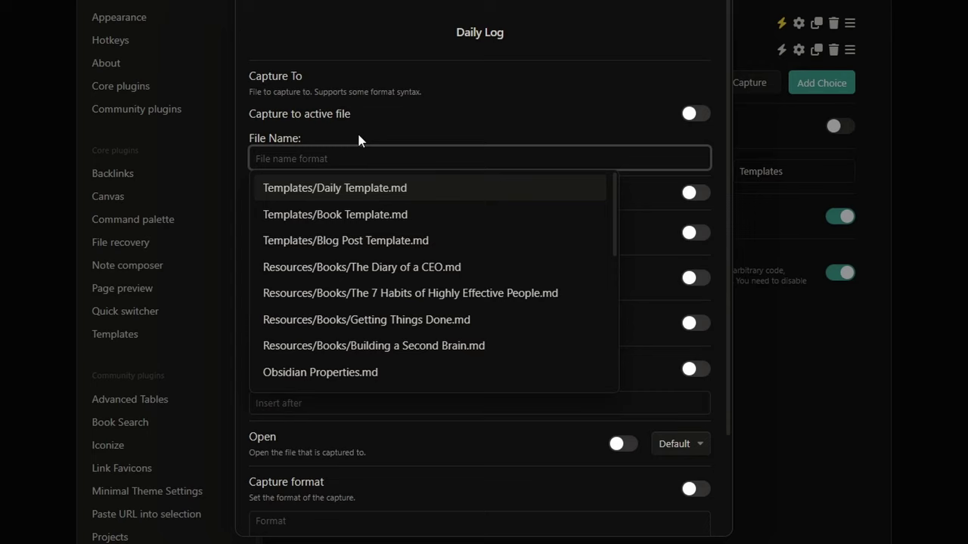
type("jou")
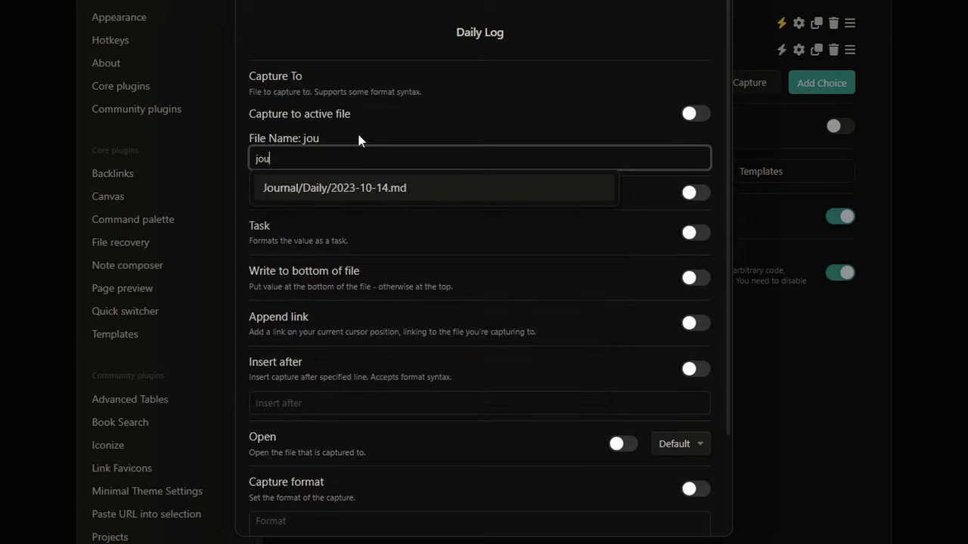
key("BackSpace")
key("BackSpace")
key("BackSpace")
type("Journal/Daily")
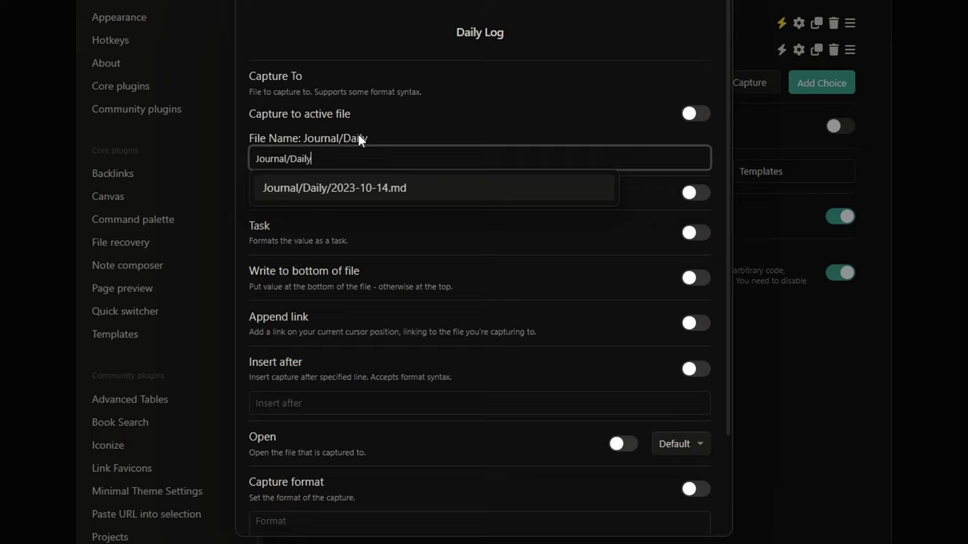
type("/")
type("{{")
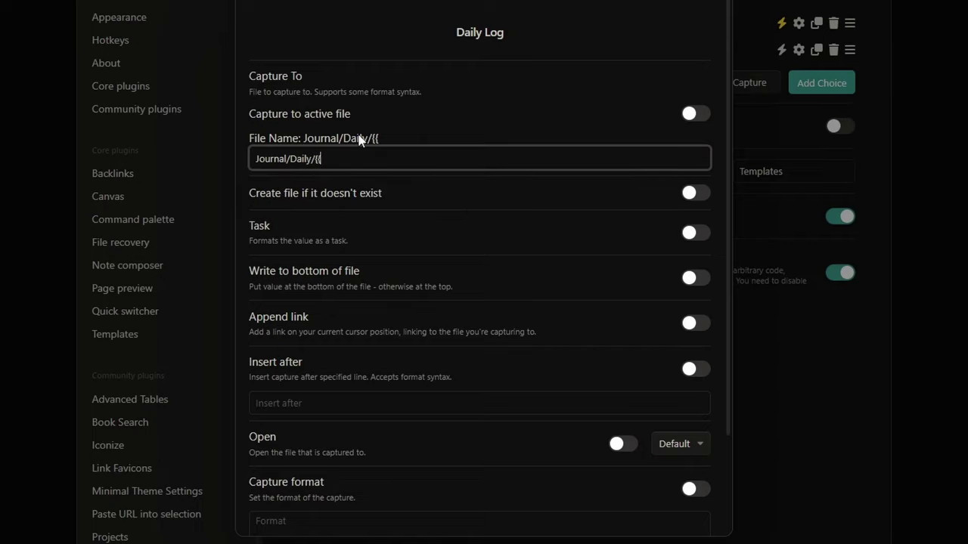
type("DATE:YYYY-MM-DD")
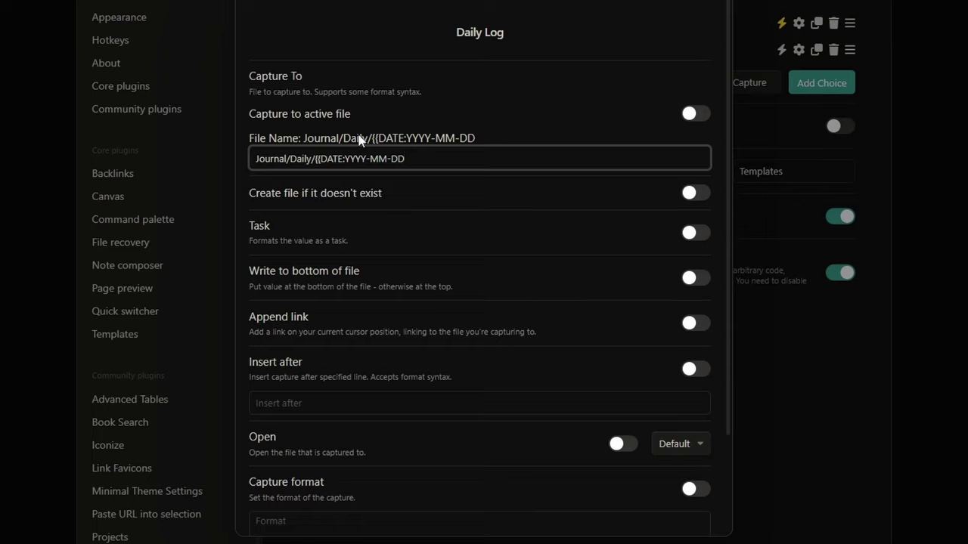
type("}}")
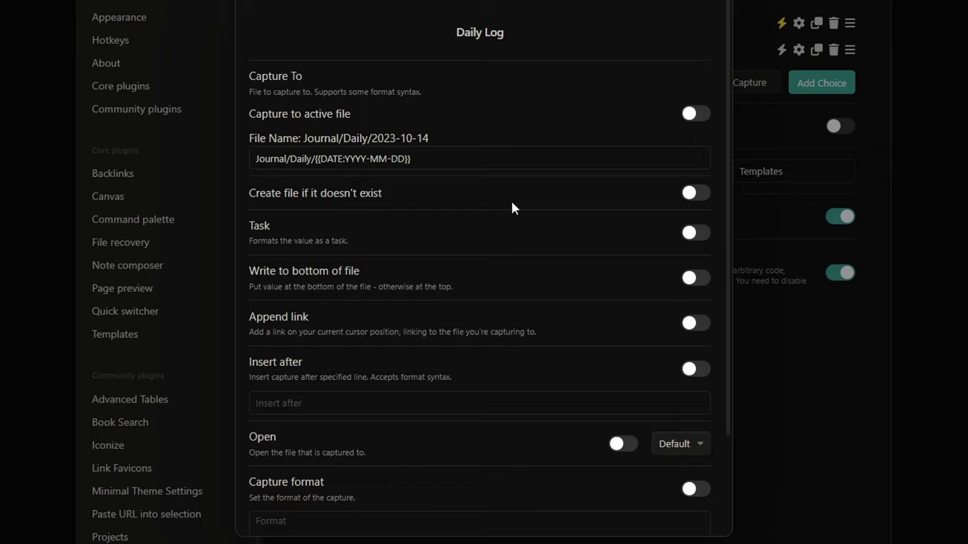
Make the Daily Log capture create a missing file from the template Templates/Daily Template.md
left_click(696, 193)
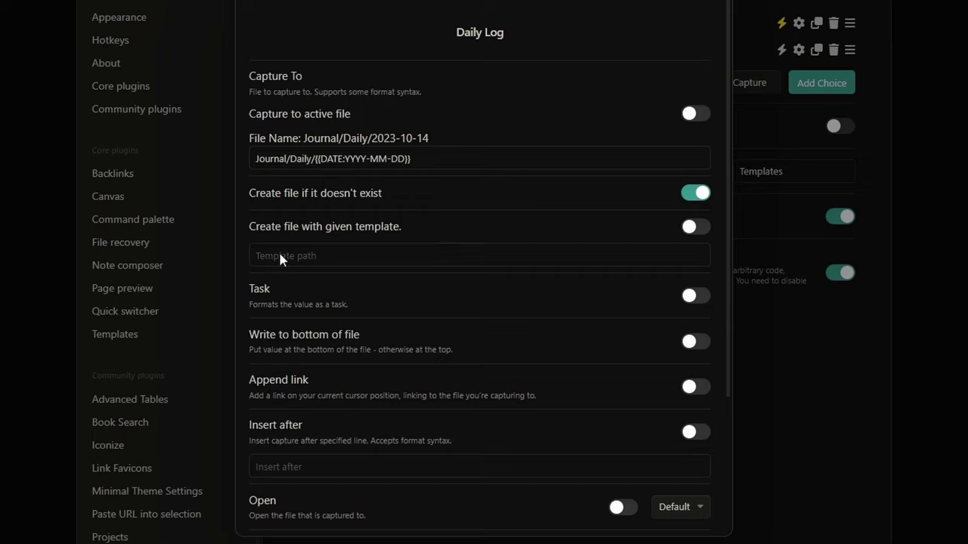
left_click(699, 226)
left_click(477, 253)
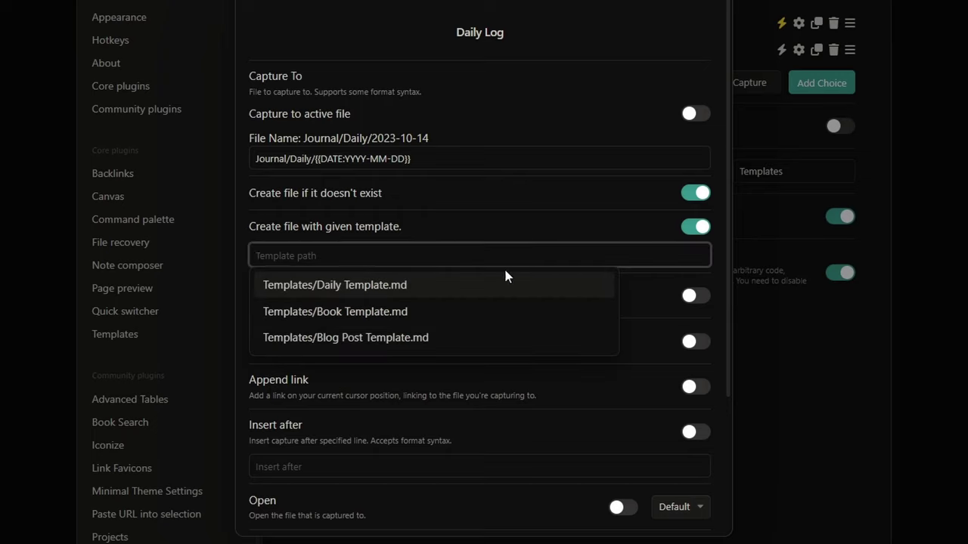
left_click(389, 285)
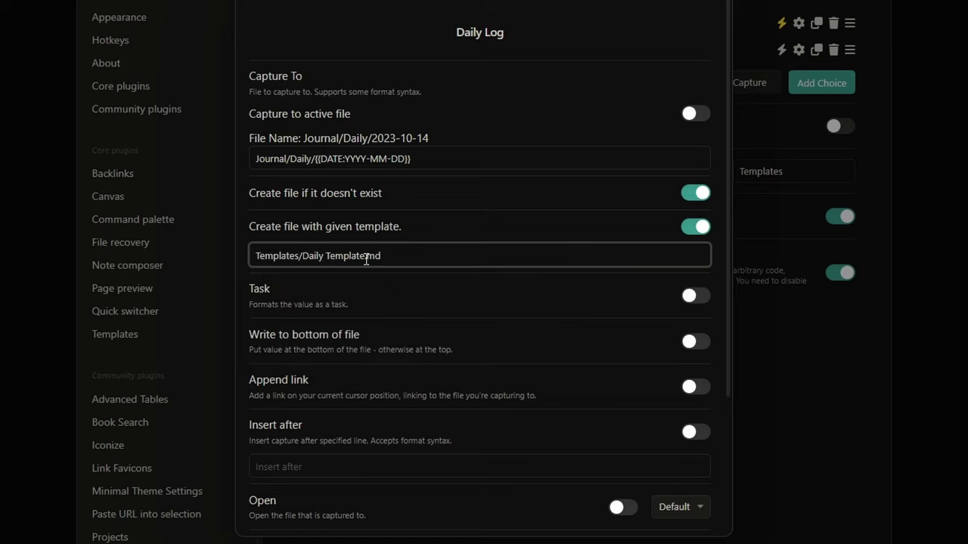
Make the Daily Log capture insert its text after the line "## Daily Log", at the end of that section
scroll(369, 259, "down", 1)
scroll(368, 260, "down", 1)
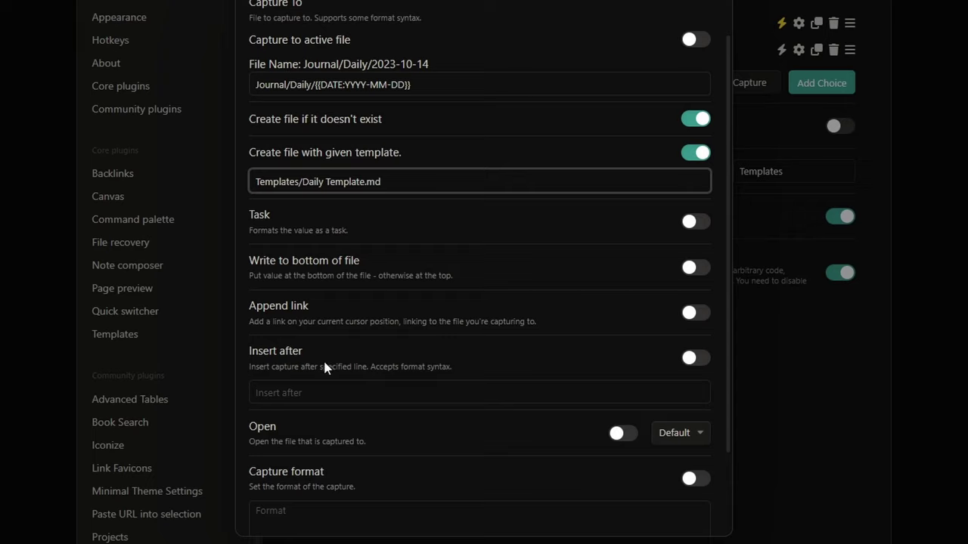
left_click(299, 391)
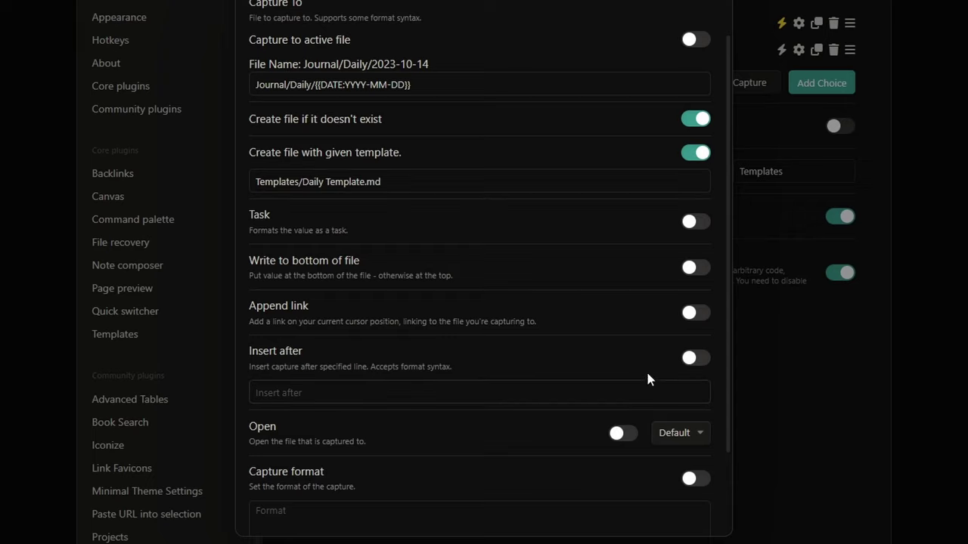
left_click(695, 357)
left_click(391, 389)
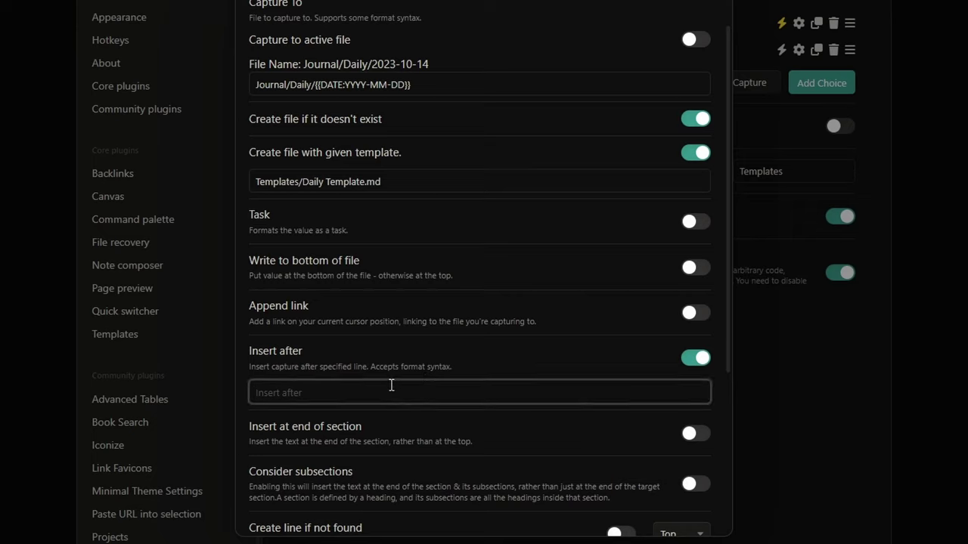
type("## ca")
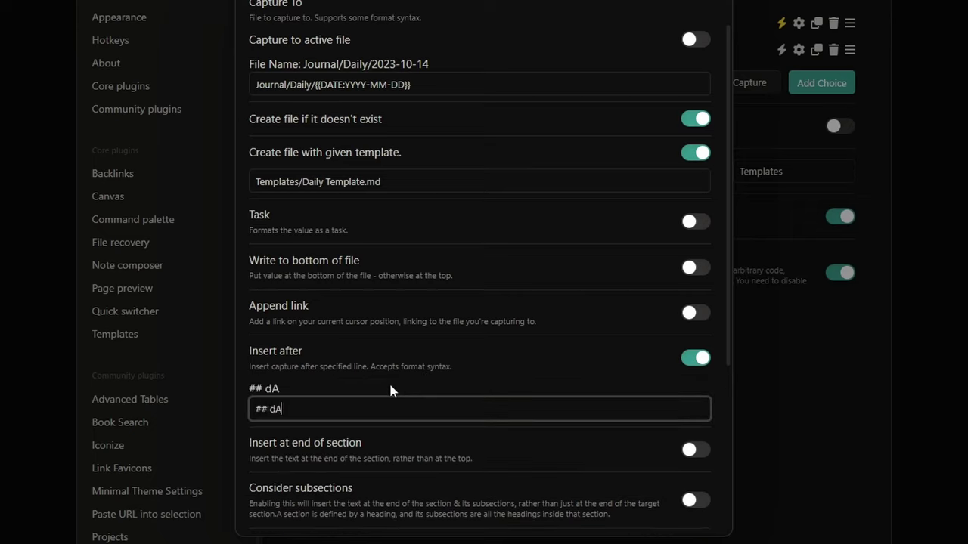
key("BackSpace")
key("BackSpace")
type("Daily Log")
left_click(408, 452)
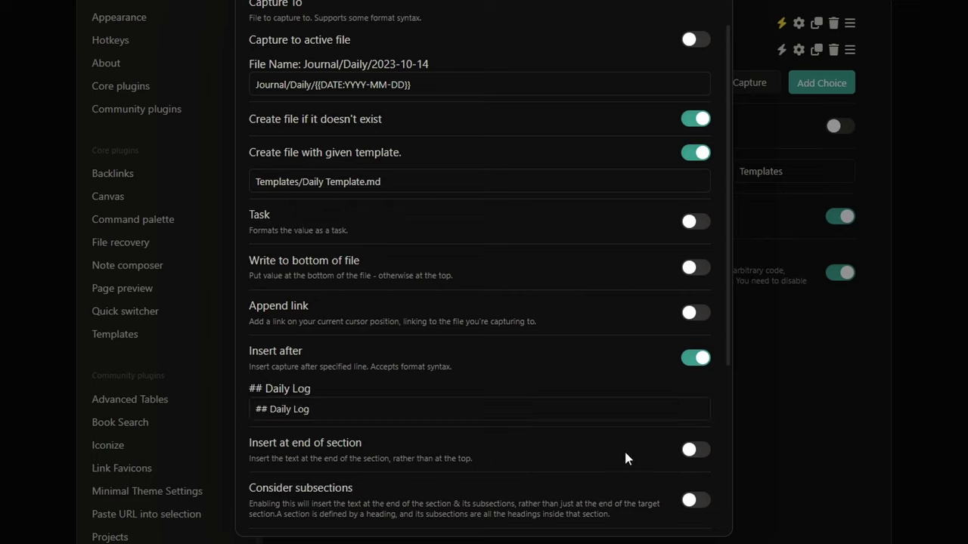
left_click(688, 451)
Enable the capture format for the Daily Log choice and set it to {{DATE:HH:mm}} -> {{VALUE}}
scroll(566, 454, "down", 2)
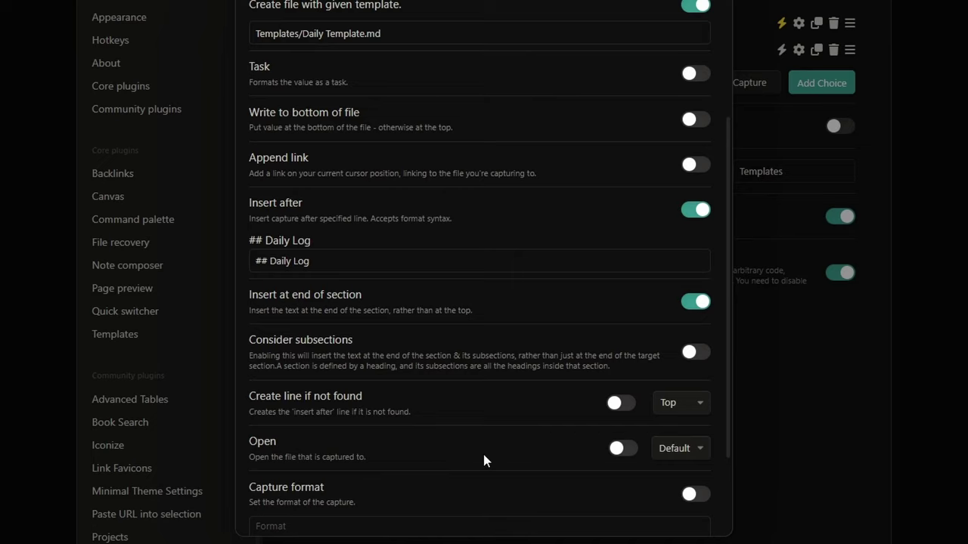
scroll(483, 458, "down", 3)
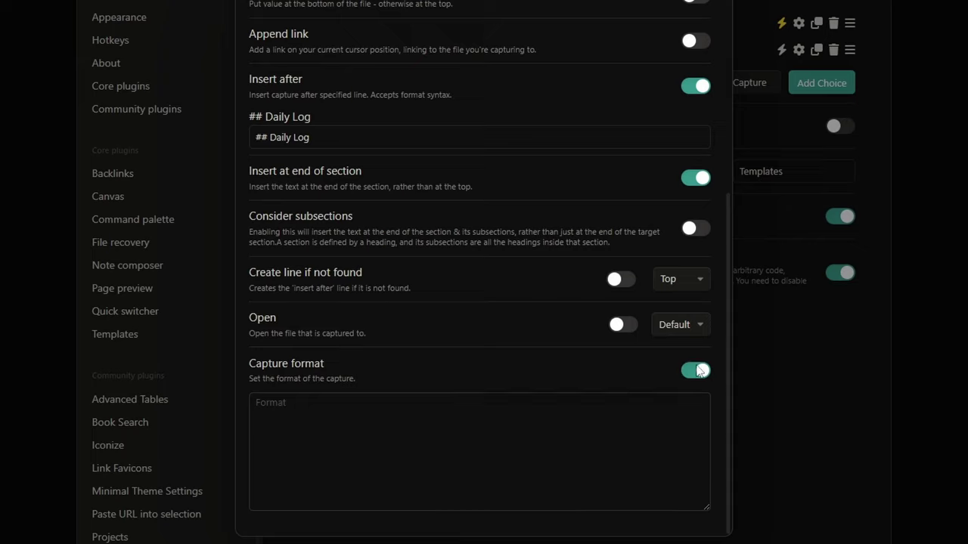
key("Tab")
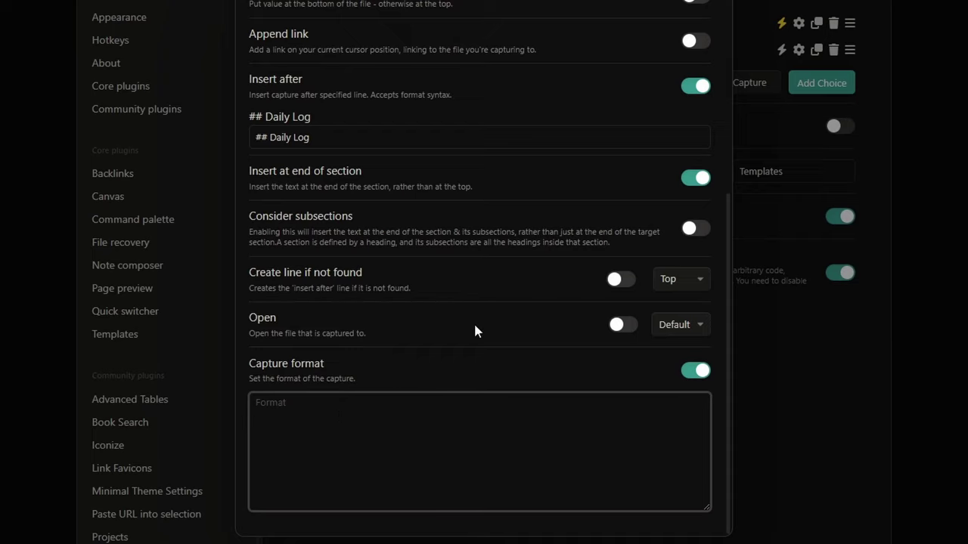
type("{{")
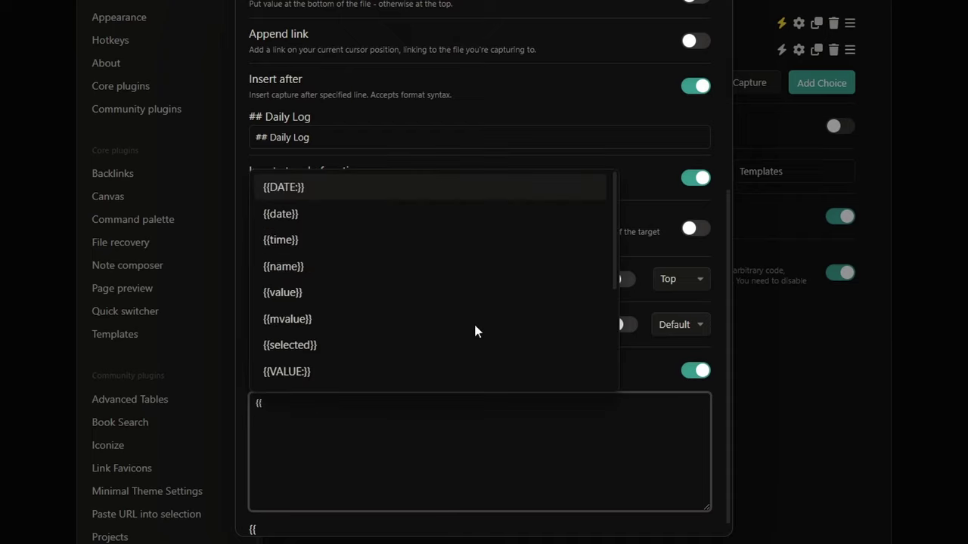
type("DATE")
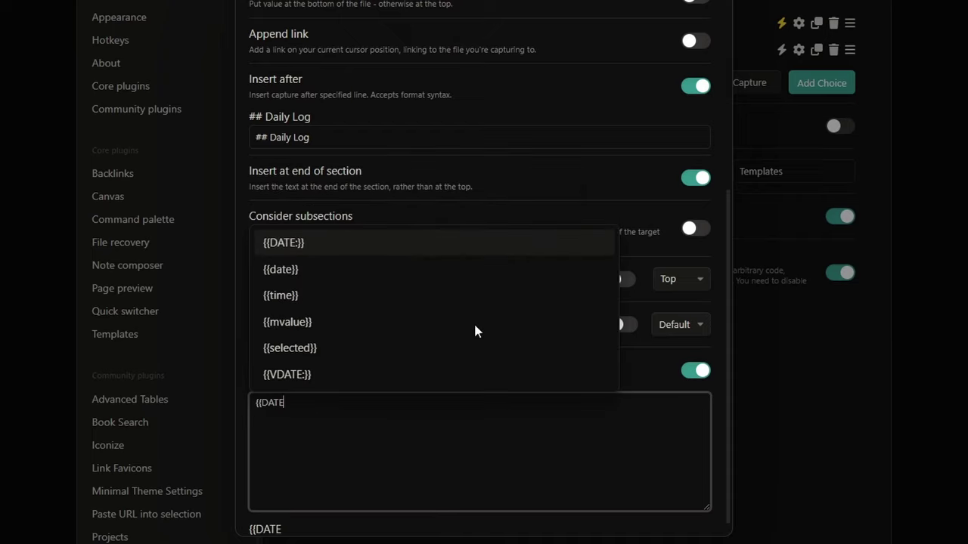
type(":HH")
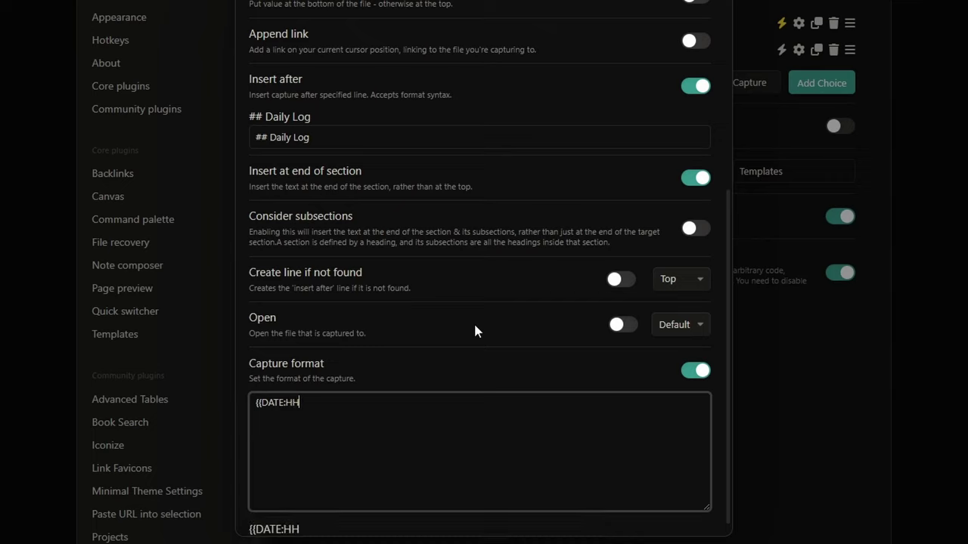
type(":mm}}")
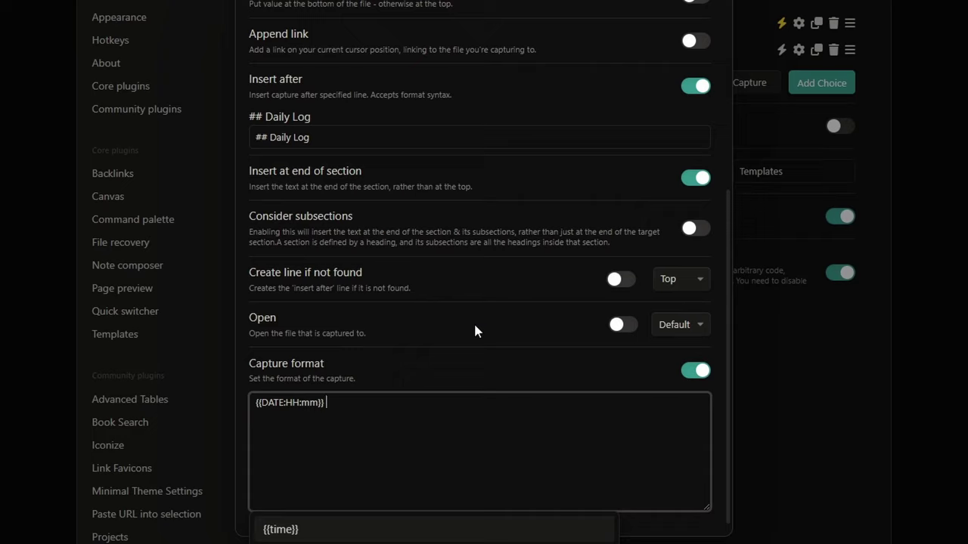
type(" ->")
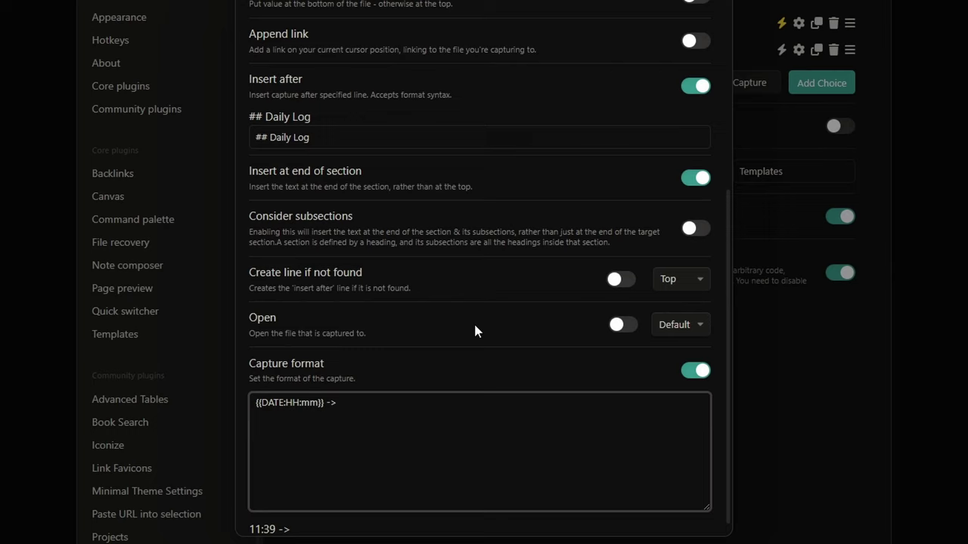
type(" {{")
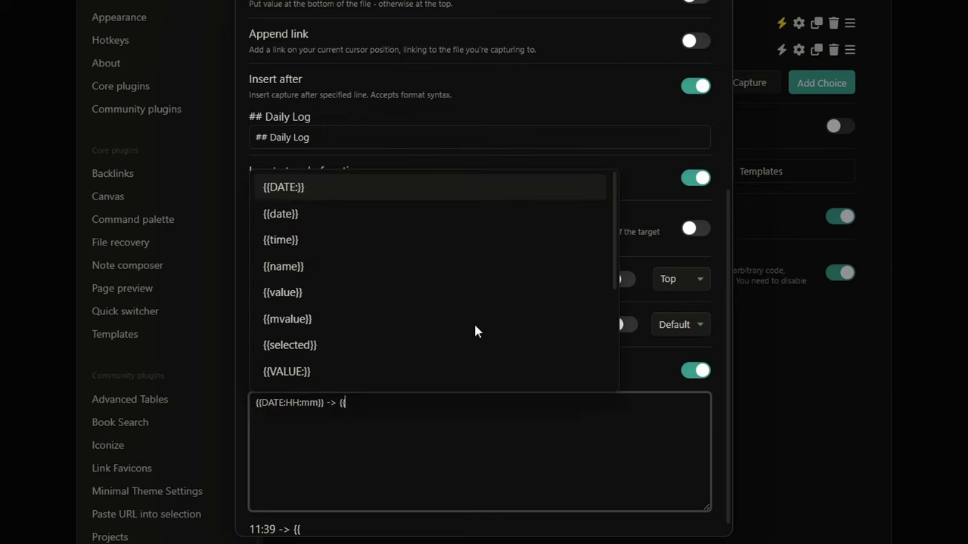
type("VALUE}}")
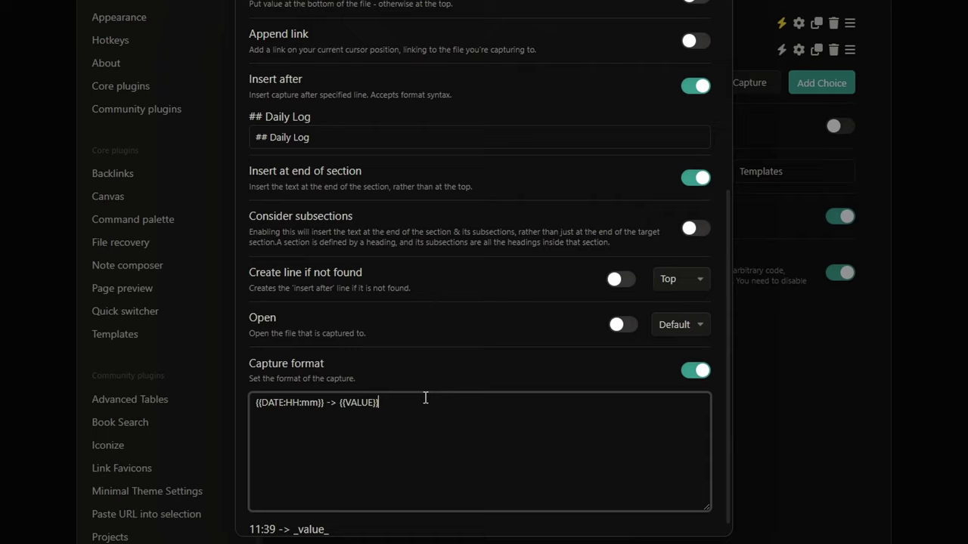
key("Return")
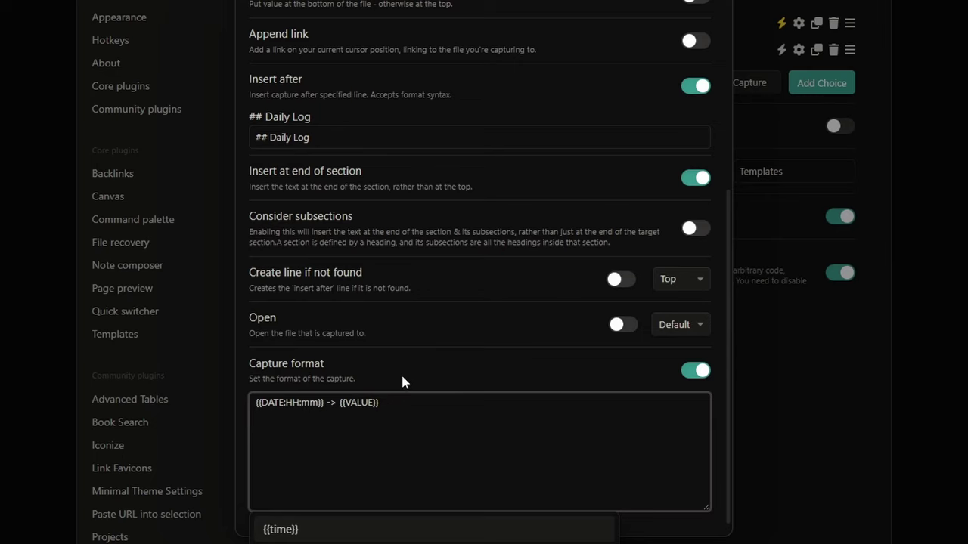
left_click(404, 371)
scroll(436, 344, "down", 1)
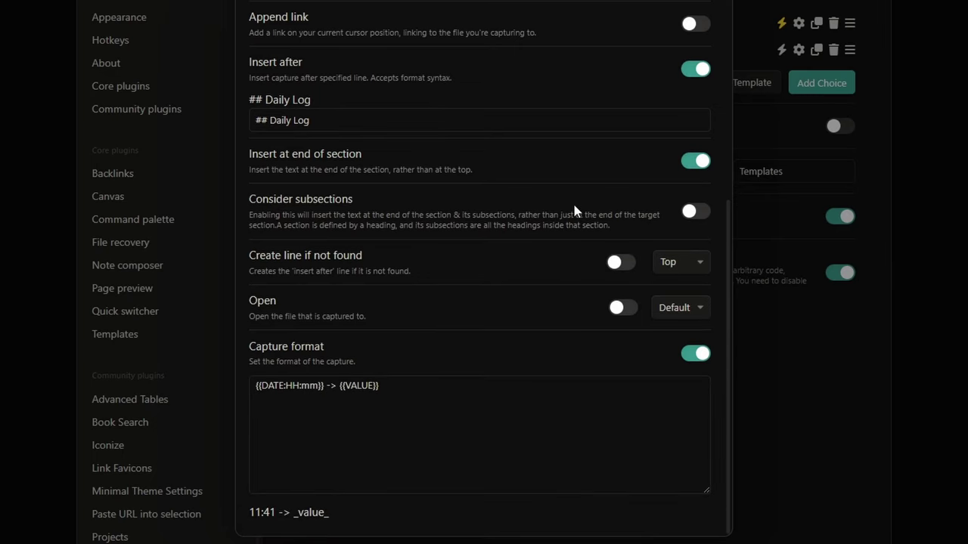
Close the Daily Log configuration, make the Daily Log choice available as a command, and exit the settings
left_click(712, 50)
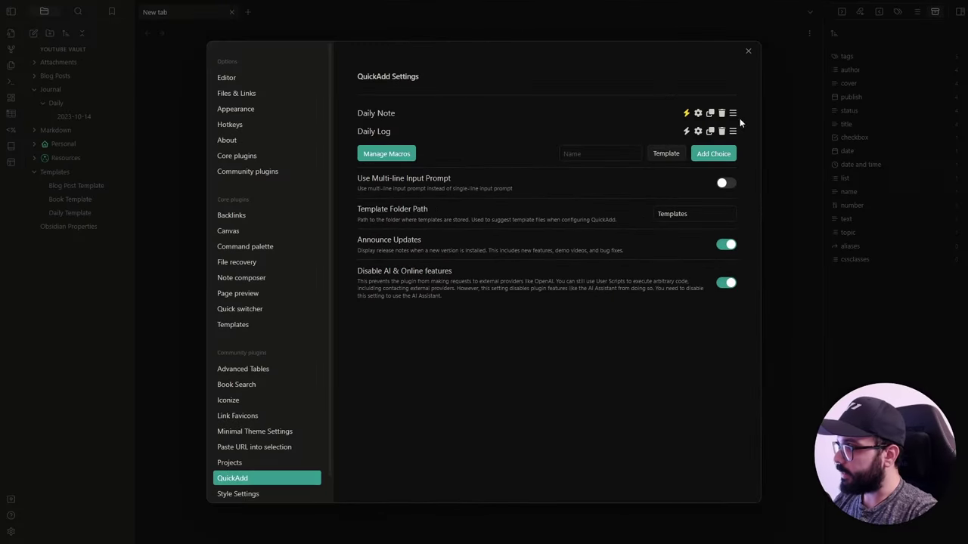
left_click(686, 133)
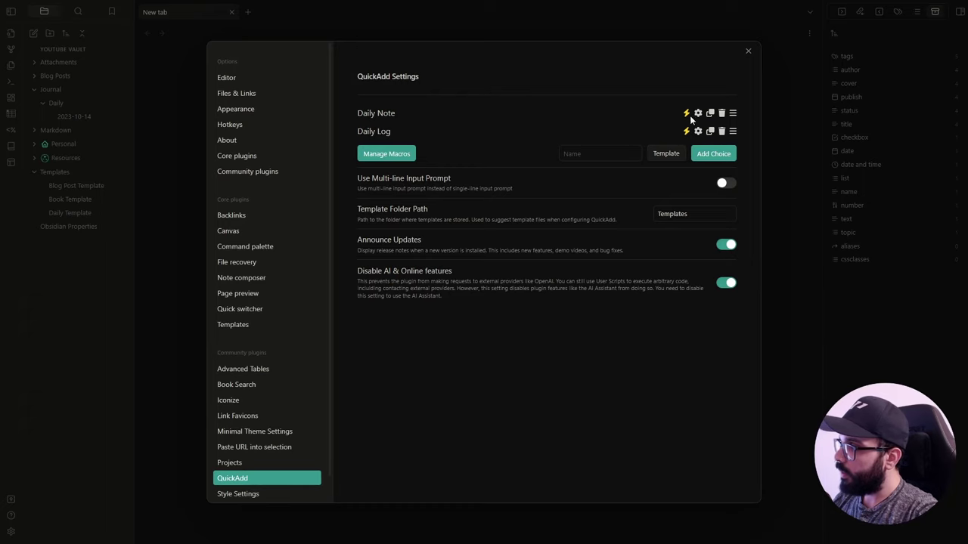
left_click(748, 52)
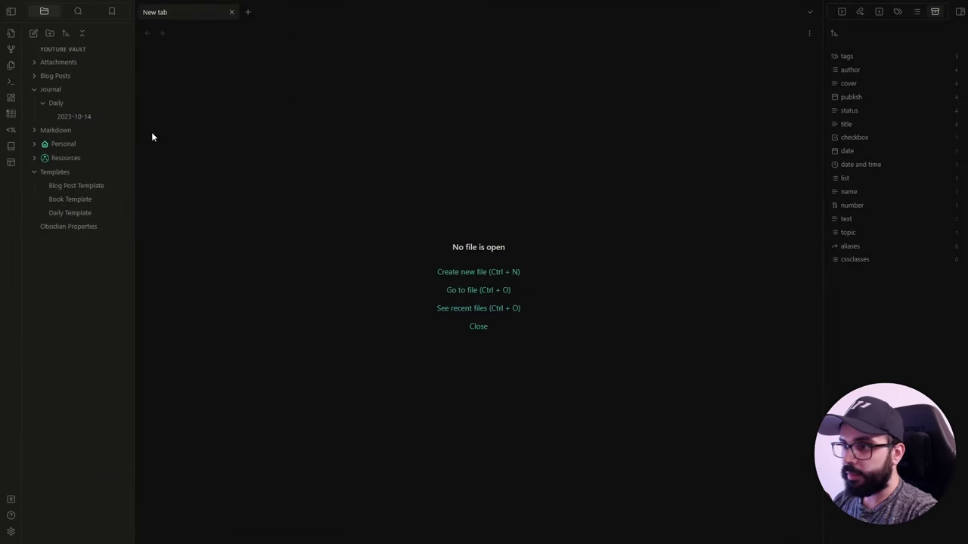
Delete the 2023-10-14 daily note and recreate it with the QuickAdd: Daily Note command, closing the new note's pane
right_click(81, 117)
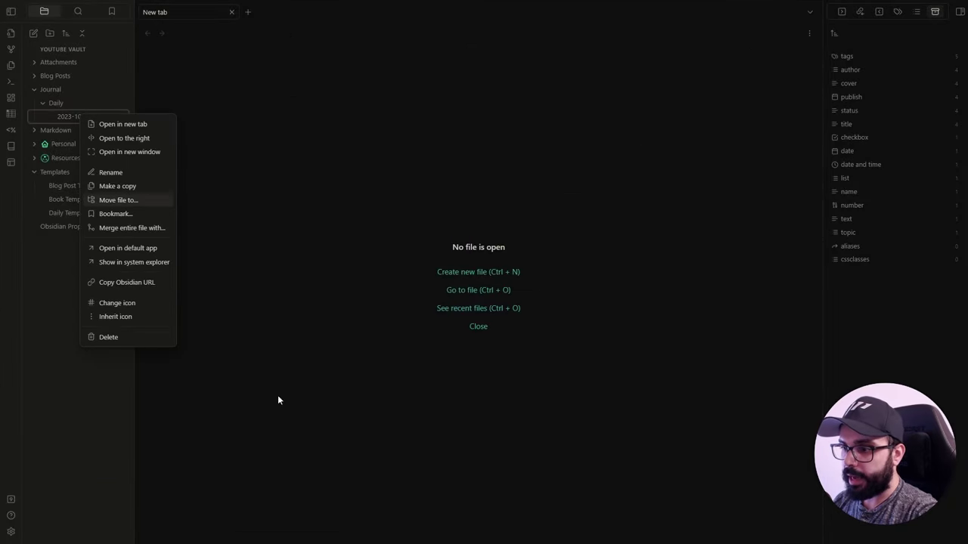
left_click(114, 338)
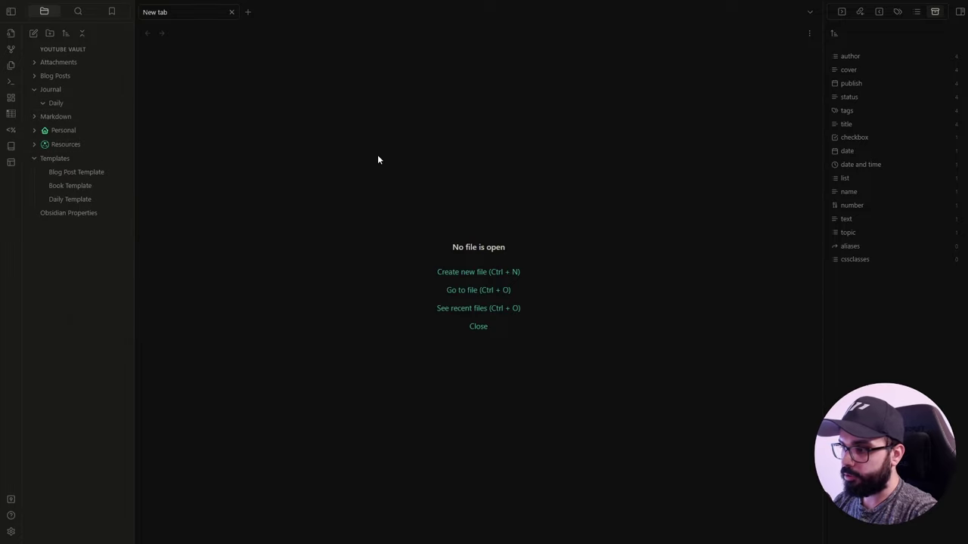
key("ctrl+p")
type("qui")
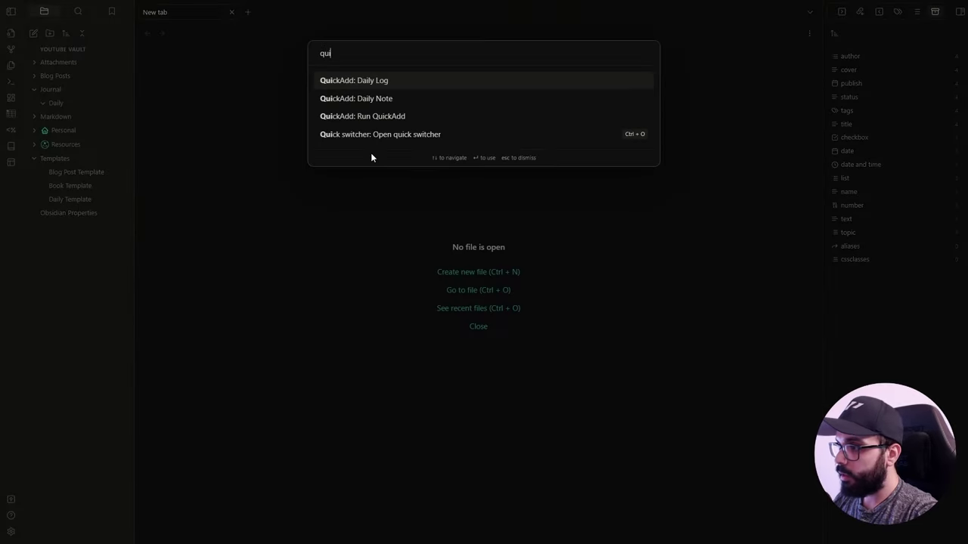
key("Down")
key("Return")
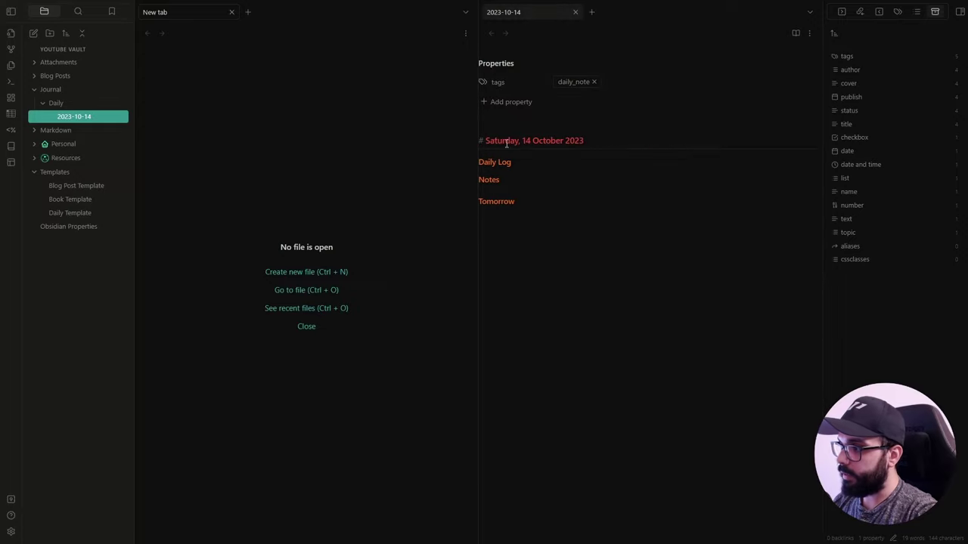
left_click(574, 13)
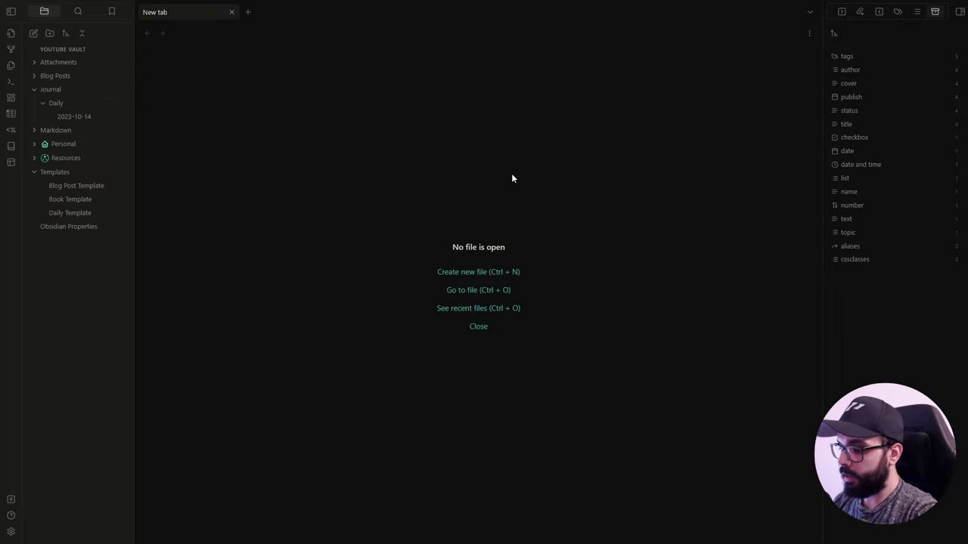
Run the QuickAdd: Daily Log command and submit the entry "Capture 1"
key("ctrl+p")
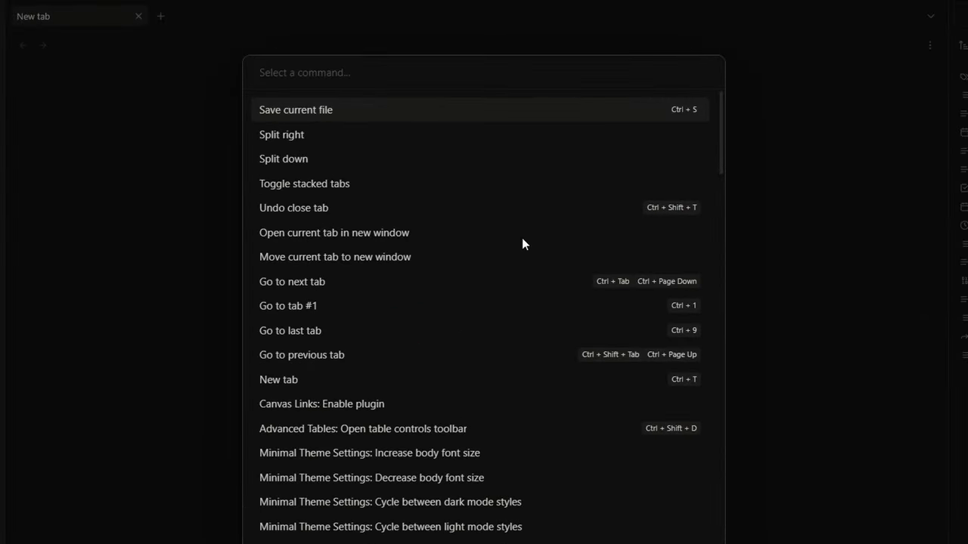
type("qui")
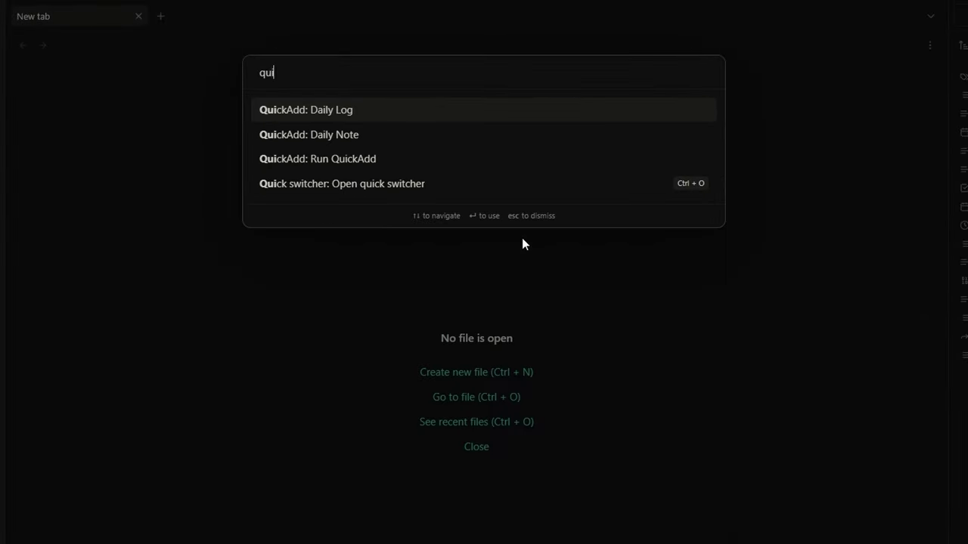
left_click(350, 109)
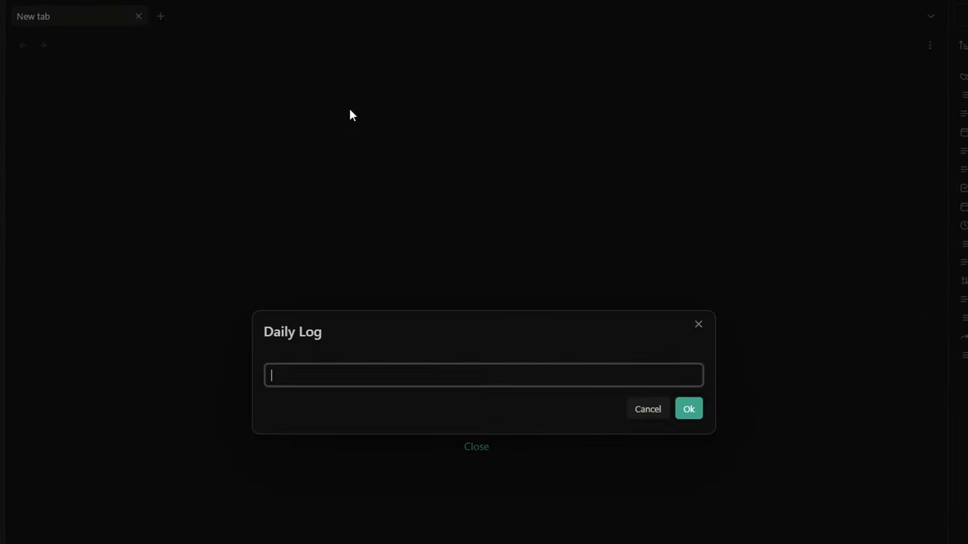
type("Capture 1")
key("Return")
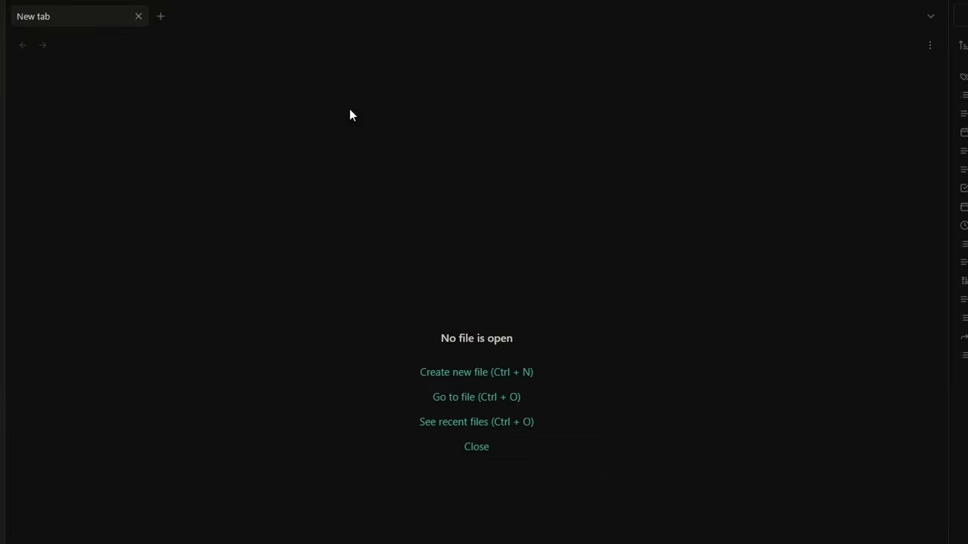
Submit the entry "Capture 2" with the QuickAdd: Daily Log command and open the 2023-10-14 note to check its Daily Log section
key("ctrl+p")
type("quick")
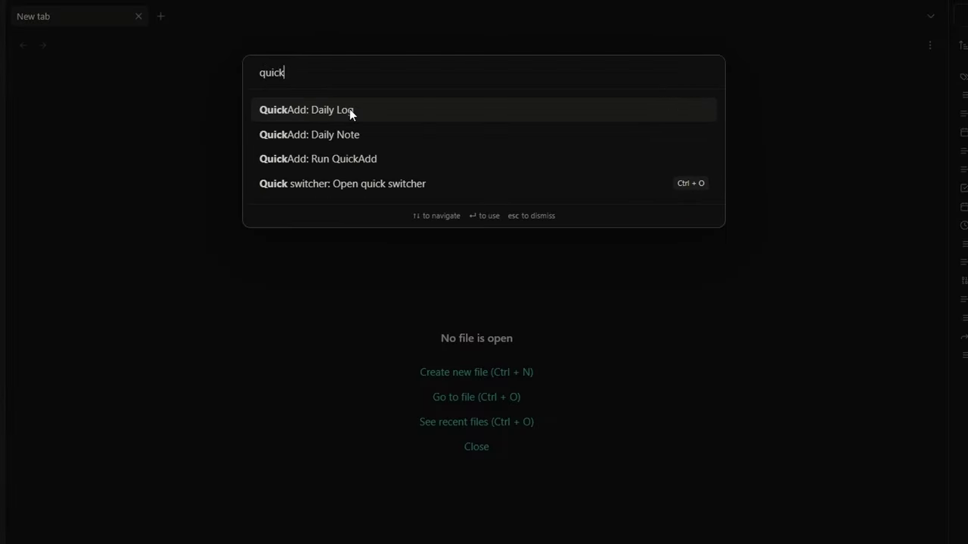
key("Return")
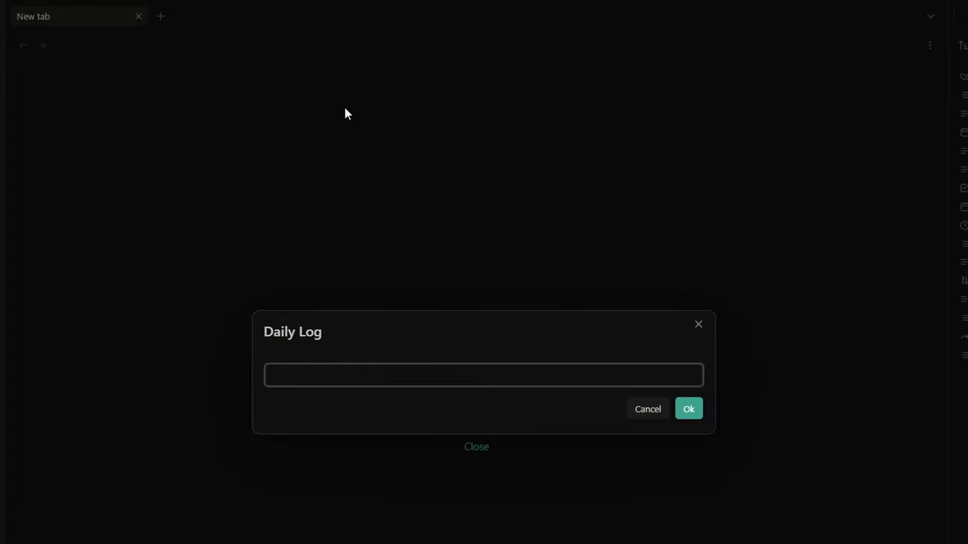
type("Capture 2")
key("Return")
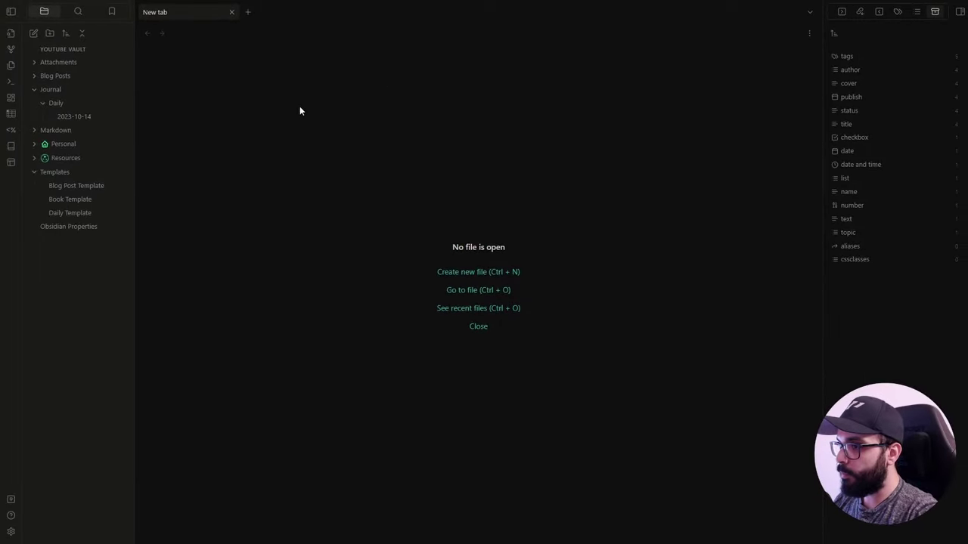
left_click(71, 117)
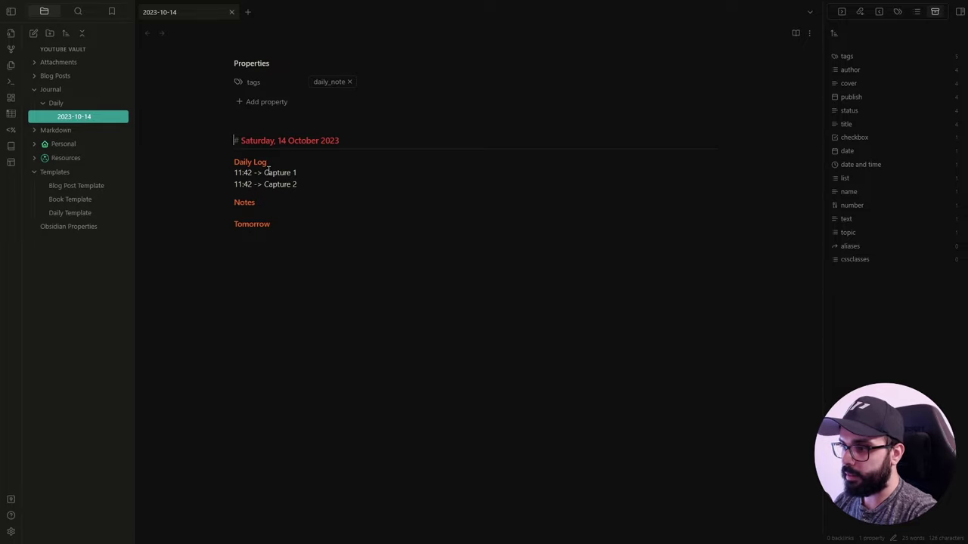
left_click(288, 174)
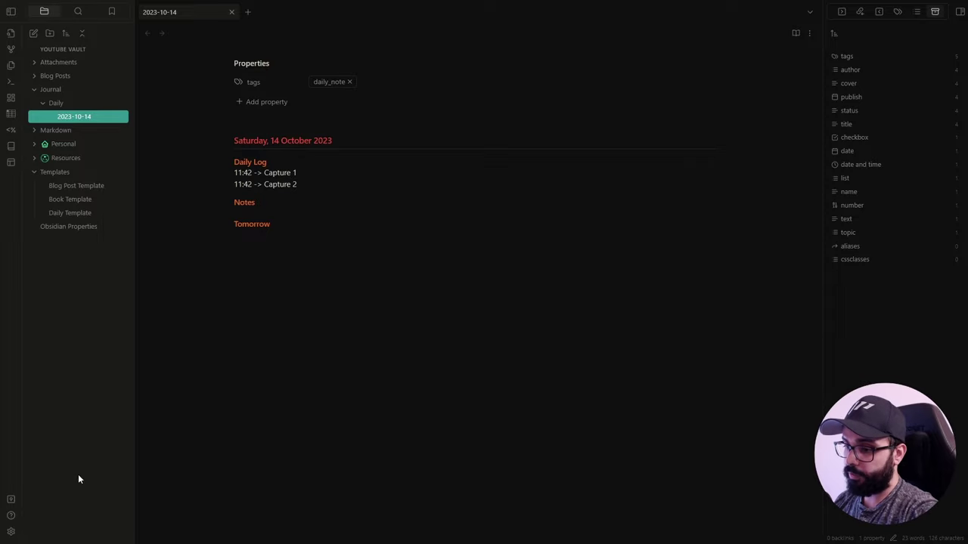
Add a Macro choice named "Daily Macro" in the QuickAdd settings
left_click(10, 532)
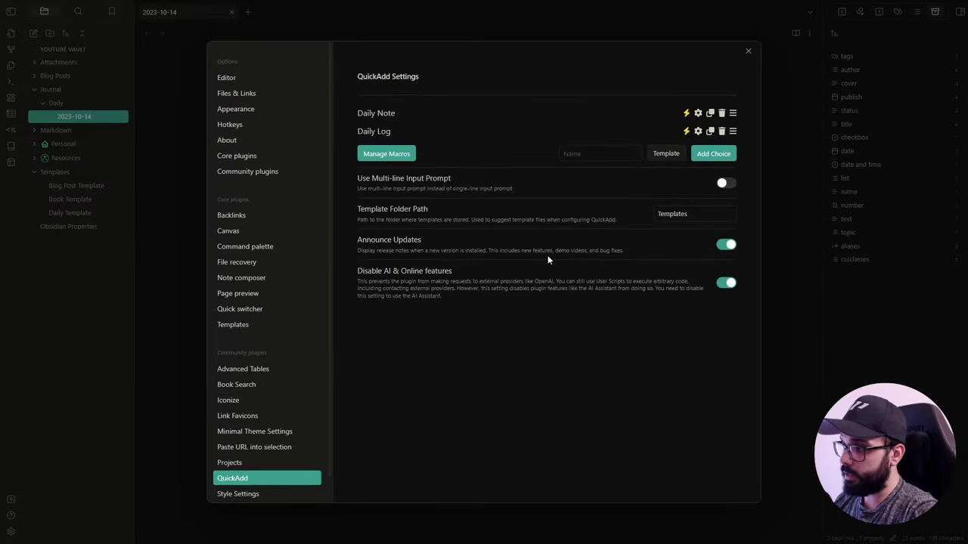
left_click(669, 155)
left_click(661, 186)
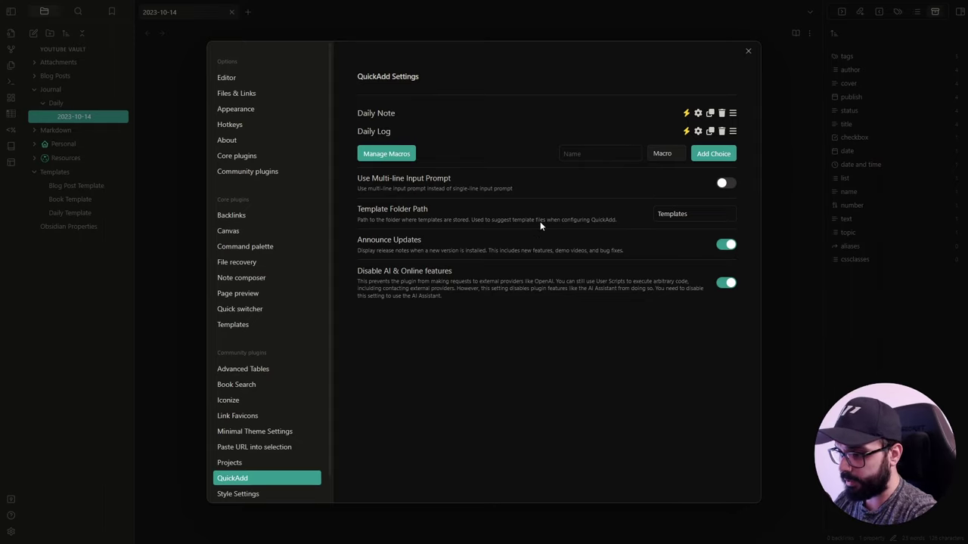
left_click(593, 150)
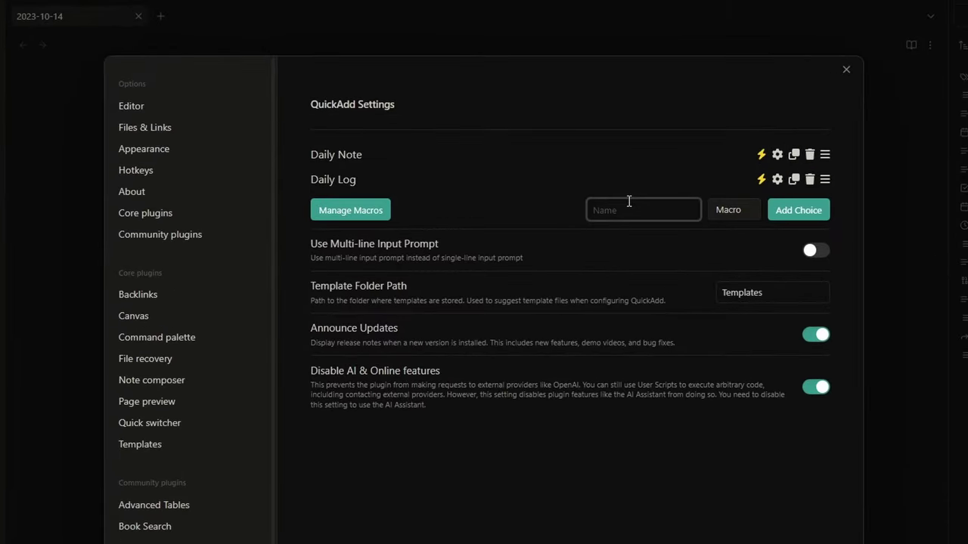
type("Daily Macro")
left_click(791, 210)
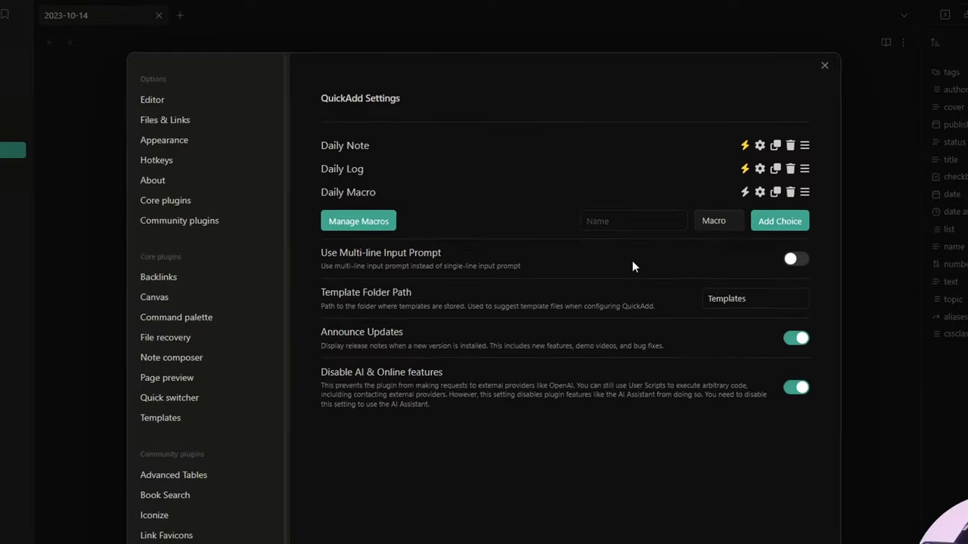
Exit the settings and delete the 2023-10-14 note from the Journal/Daily folder
left_click(847, 69)
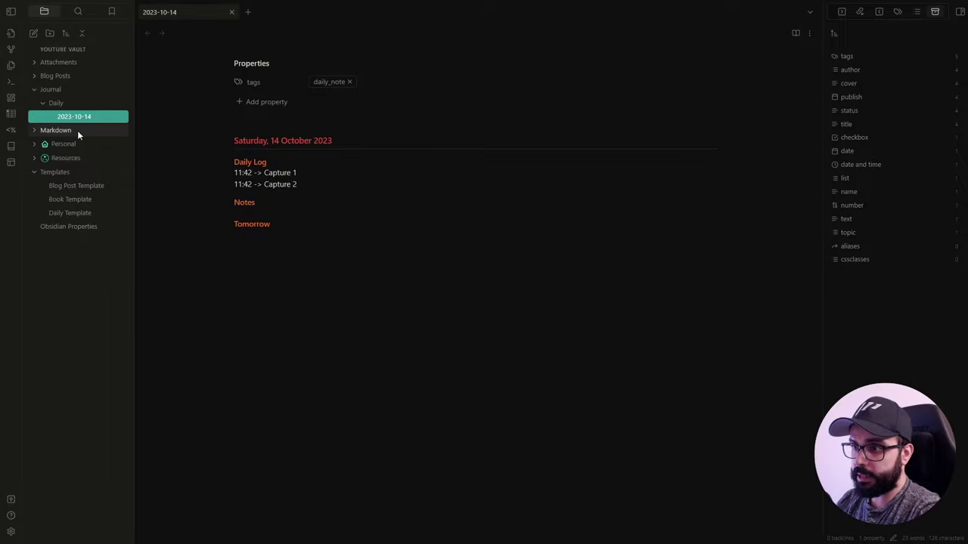
right_click(78, 118)
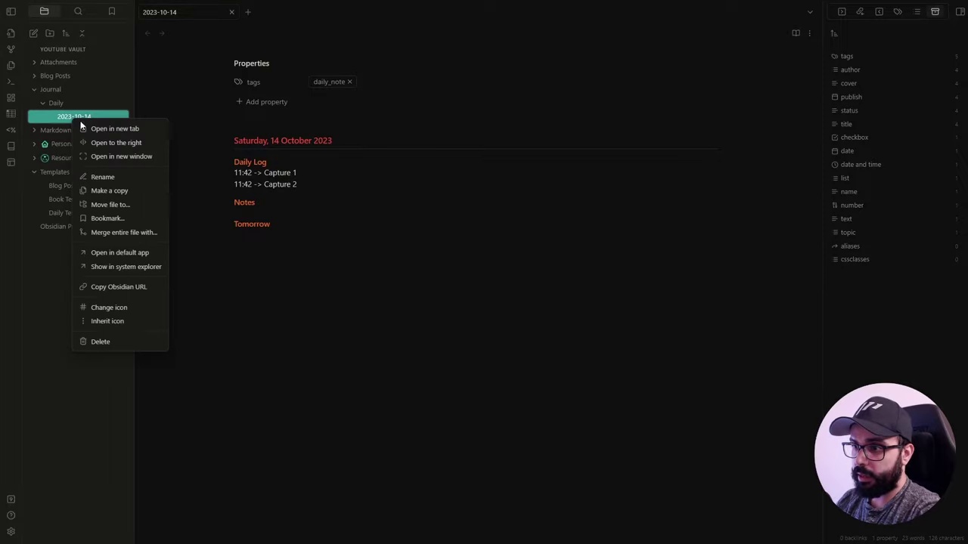
left_click(111, 342)
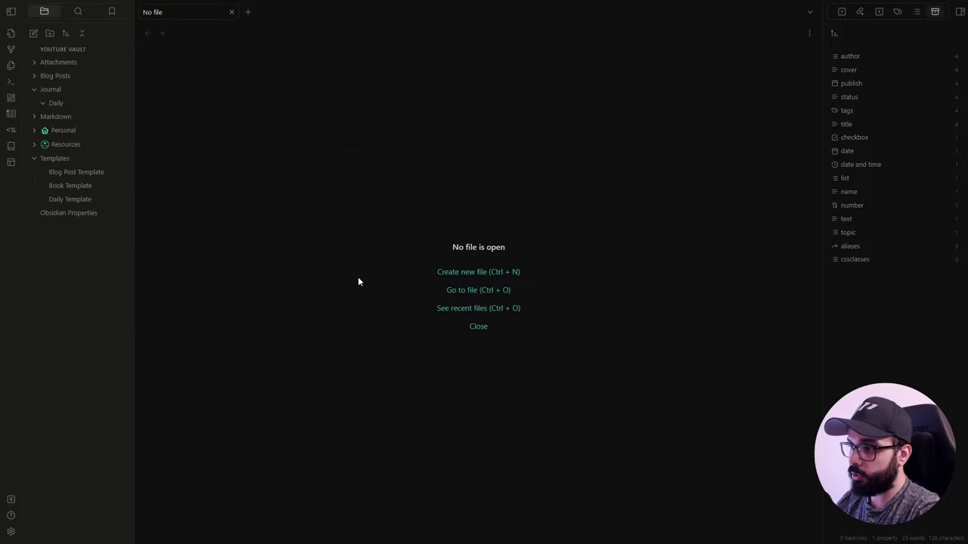
Turn off New split in the Daily Note choice's QuickAdd configuration and close it
left_click(11, 531)
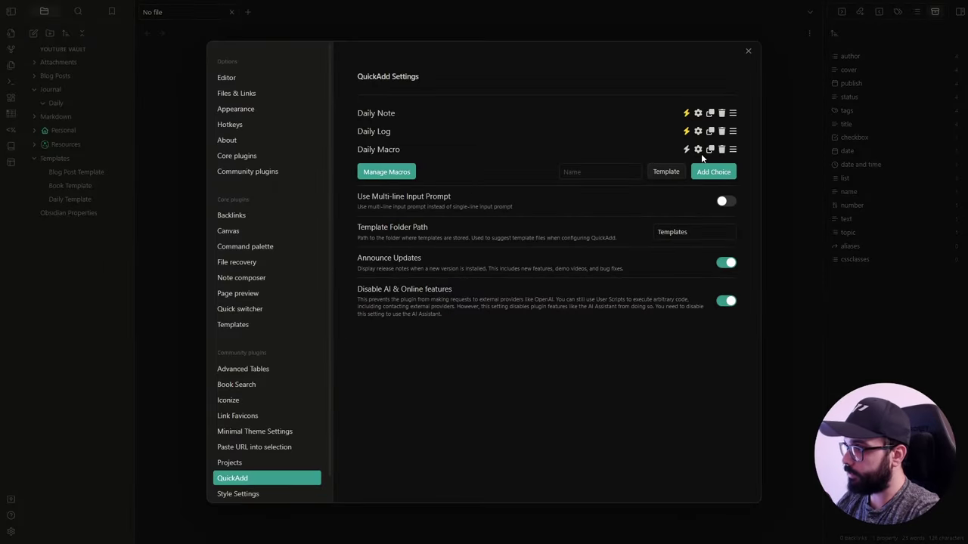
key("Down")
key("Down")
left_click(791, 53)
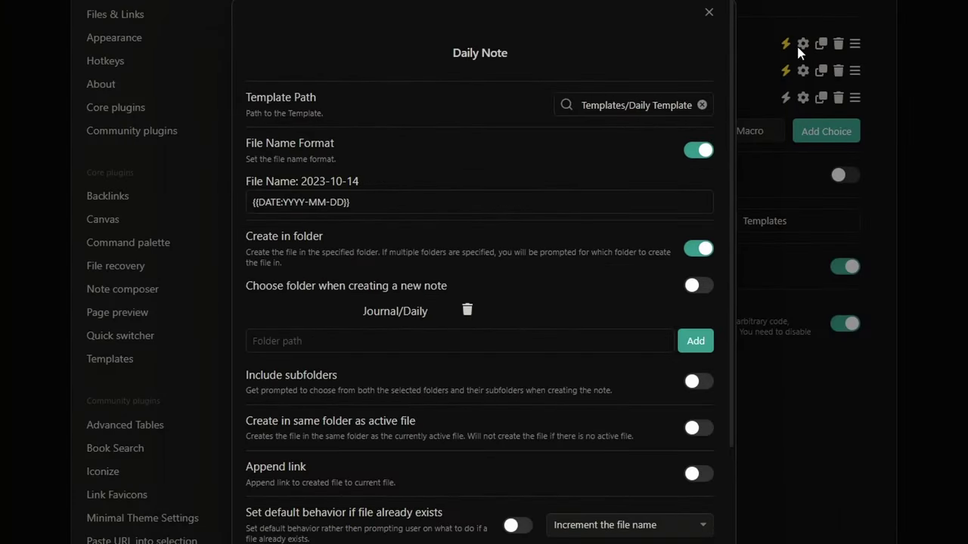
scroll(491, 355, "down", 3)
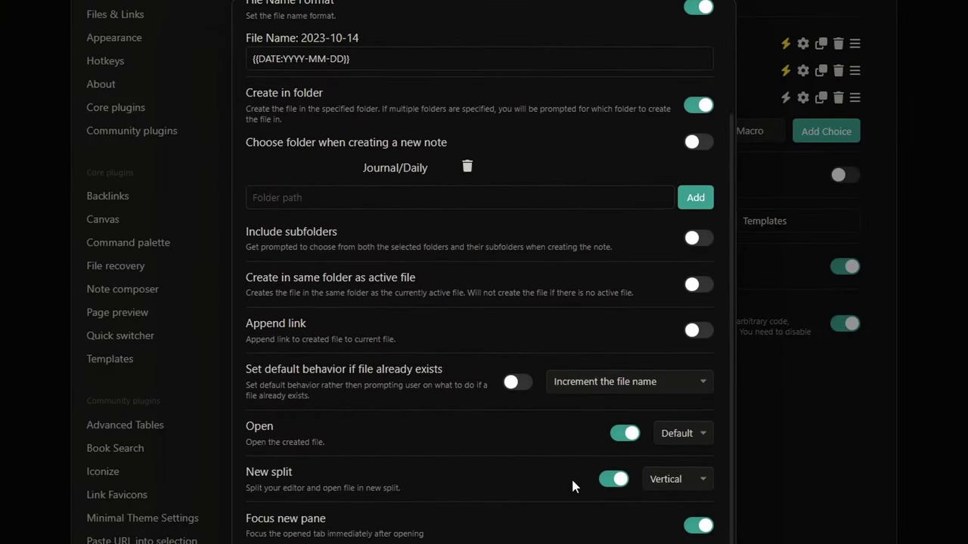
left_click(614, 479)
left_click(874, 98)
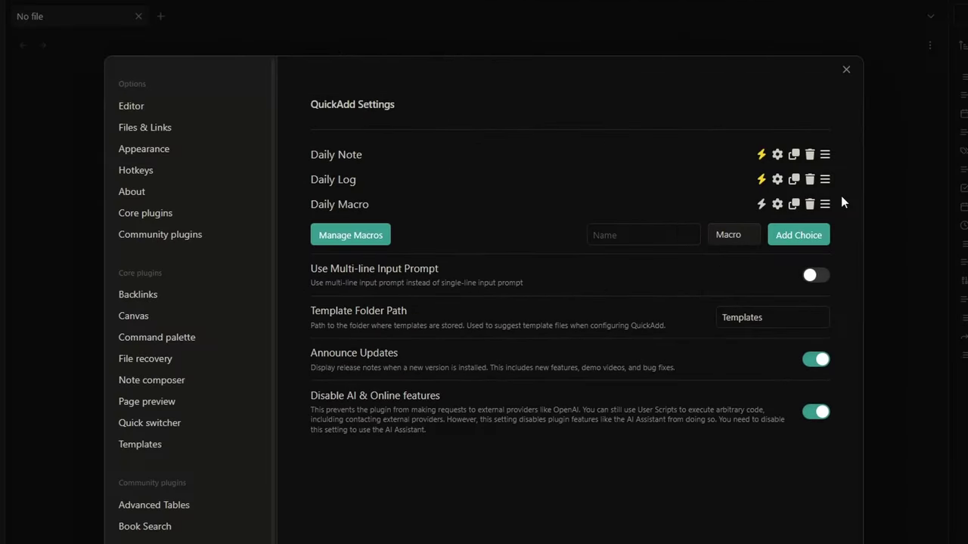
Create a macro for the Daily Macro choice and add the existing Daily Note choice as its first action
left_click(777, 205)
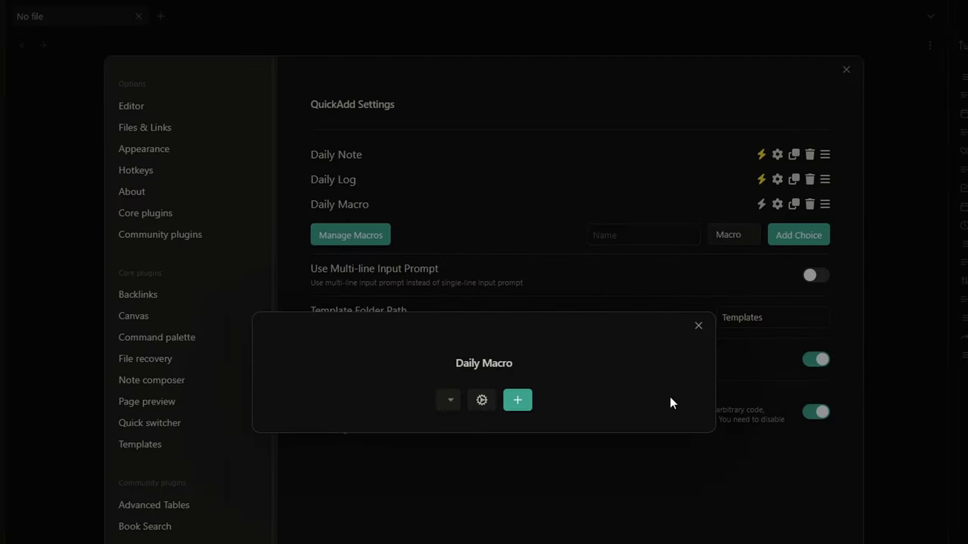
left_click(521, 402)
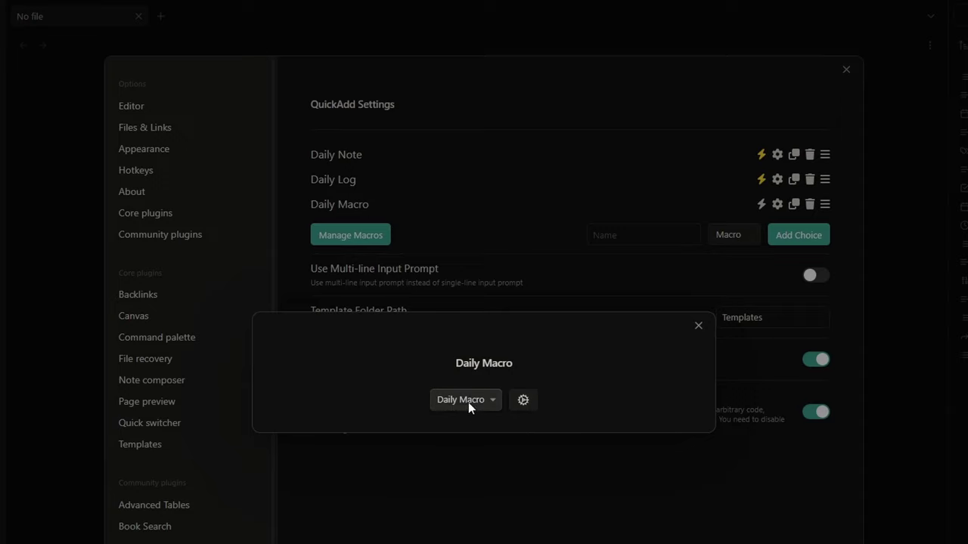
left_click(520, 399)
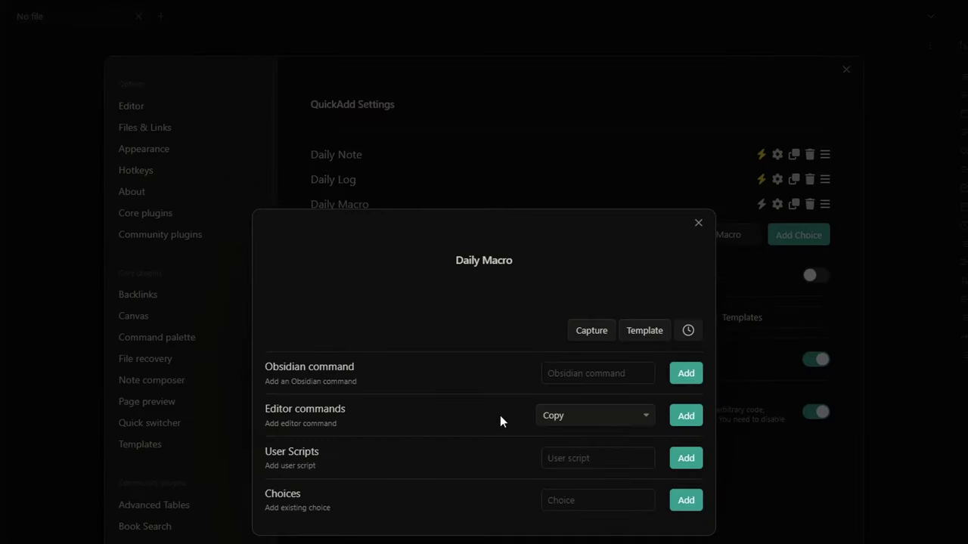
left_click(585, 507)
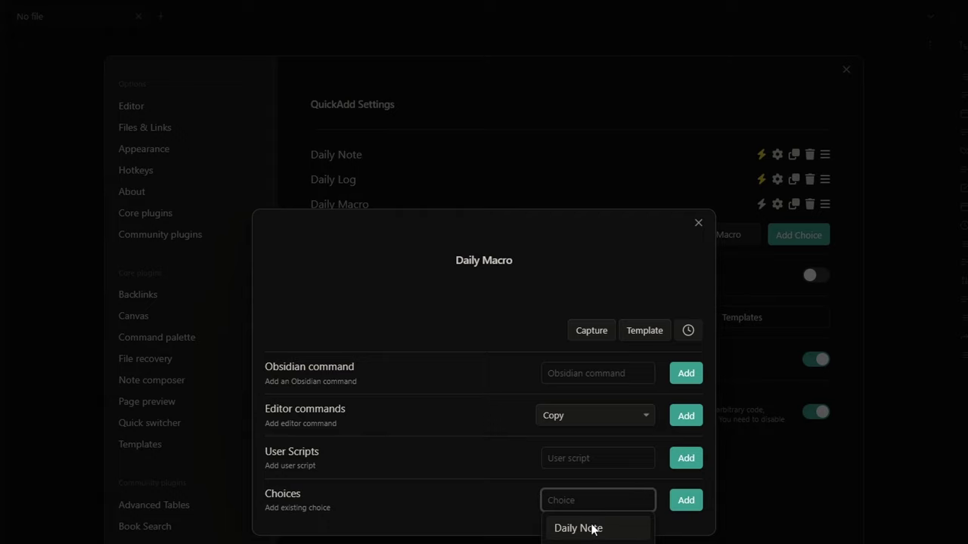
left_click(591, 528)
left_click(685, 500)
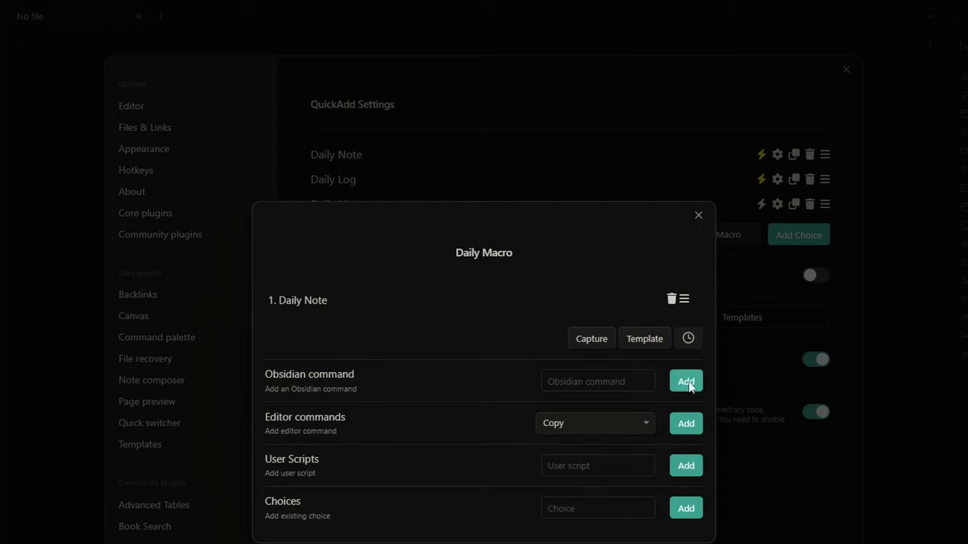
Add a 100 ms wait and the Split down Obsidian command to Daily Macro, and close its configuration
left_click(689, 339)
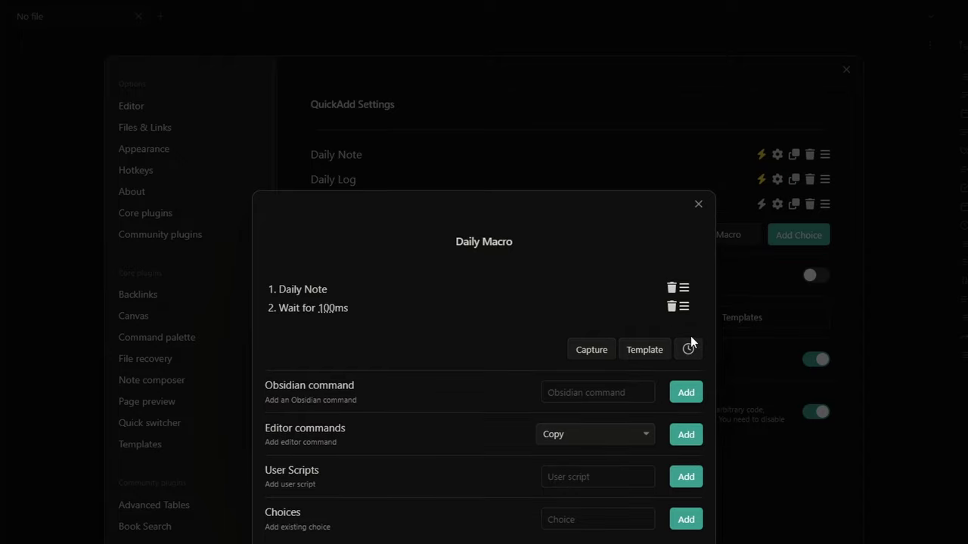
left_click(570, 395)
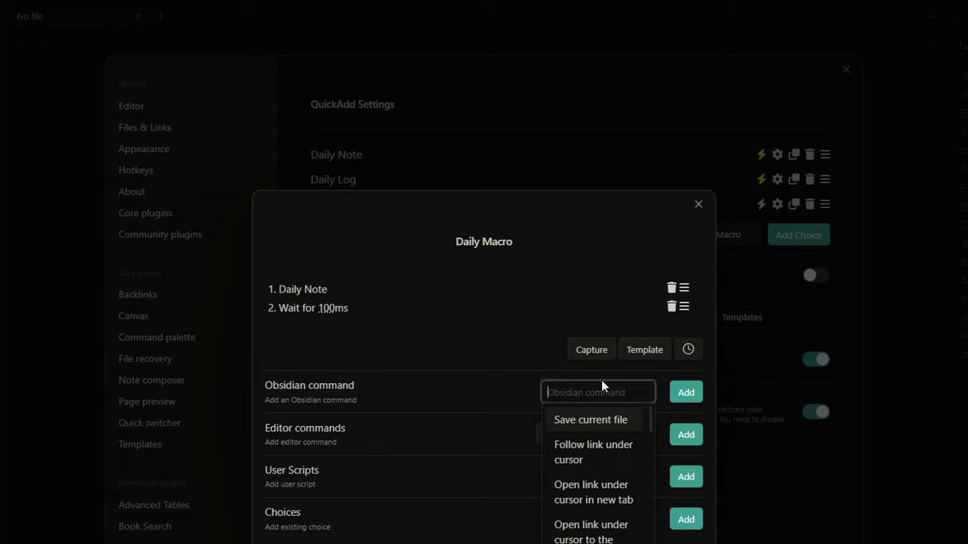
type("split")
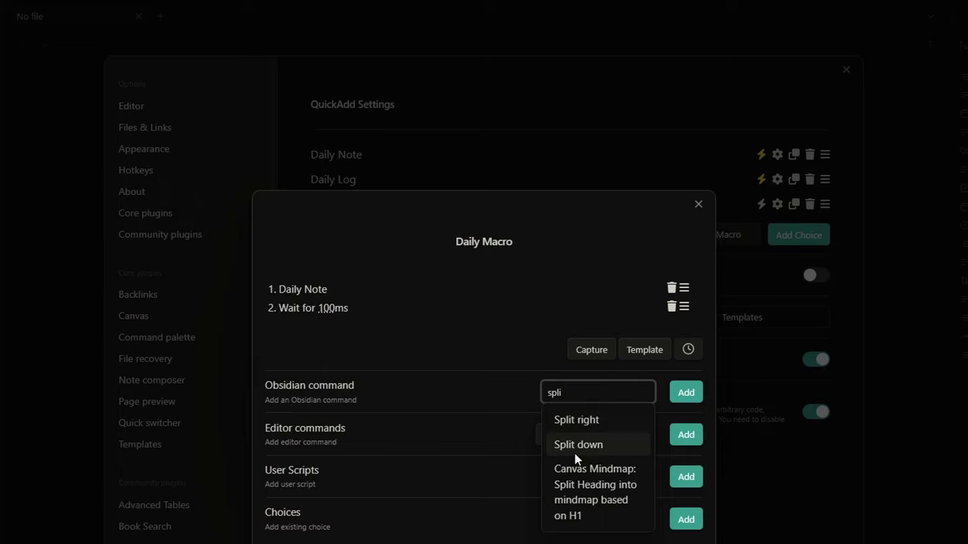
left_click(574, 447)
left_click(686, 392)
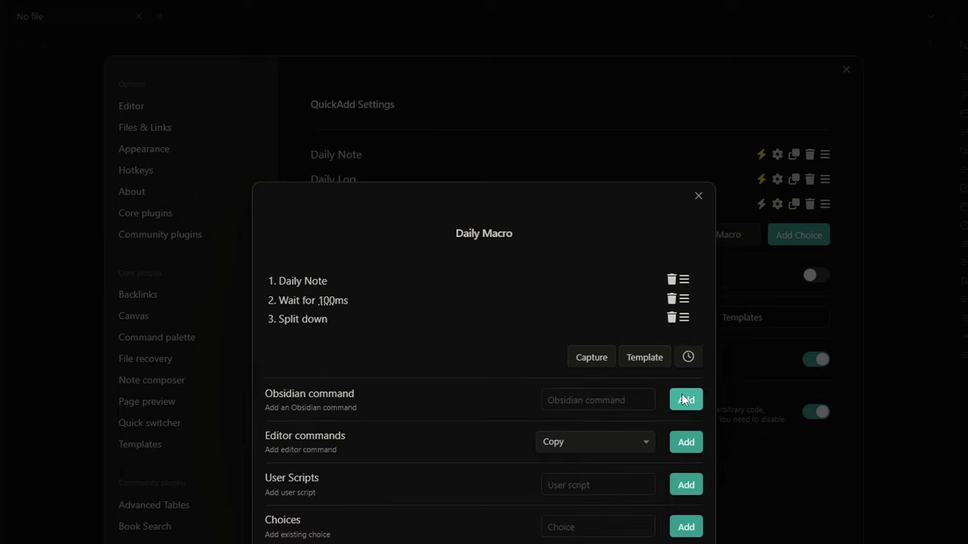
left_click(698, 196)
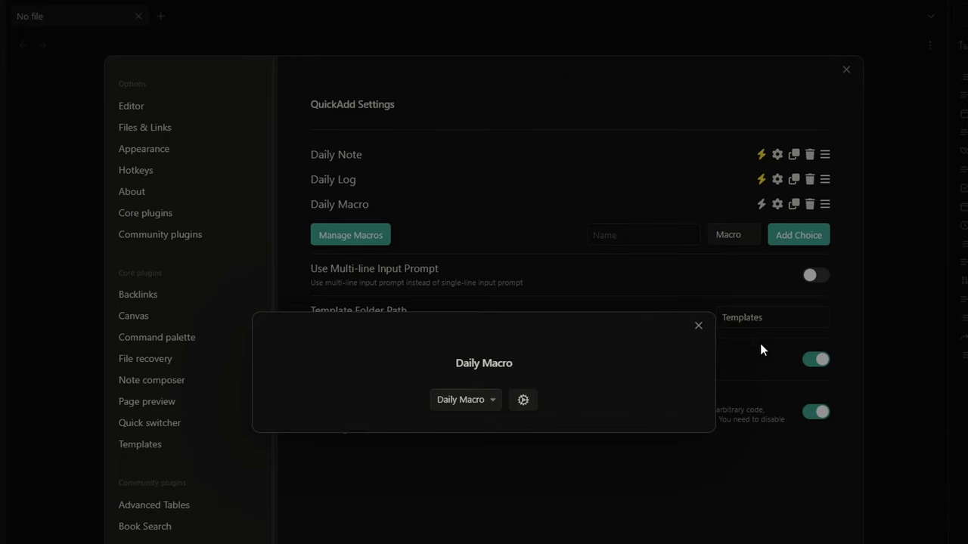
left_click(699, 326)
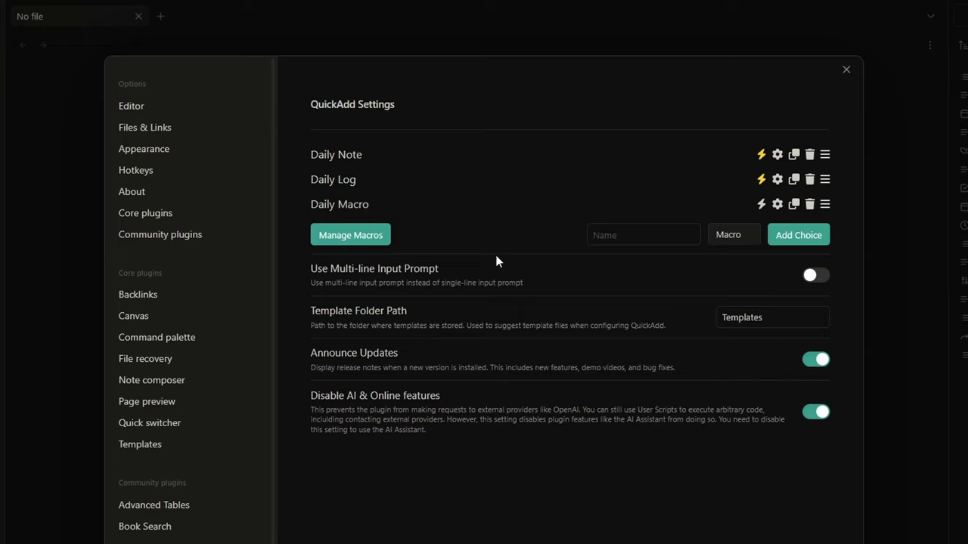
Set Daily Macro to run on plugin load in the Macro Manager and exit the settings
left_click(351, 237)
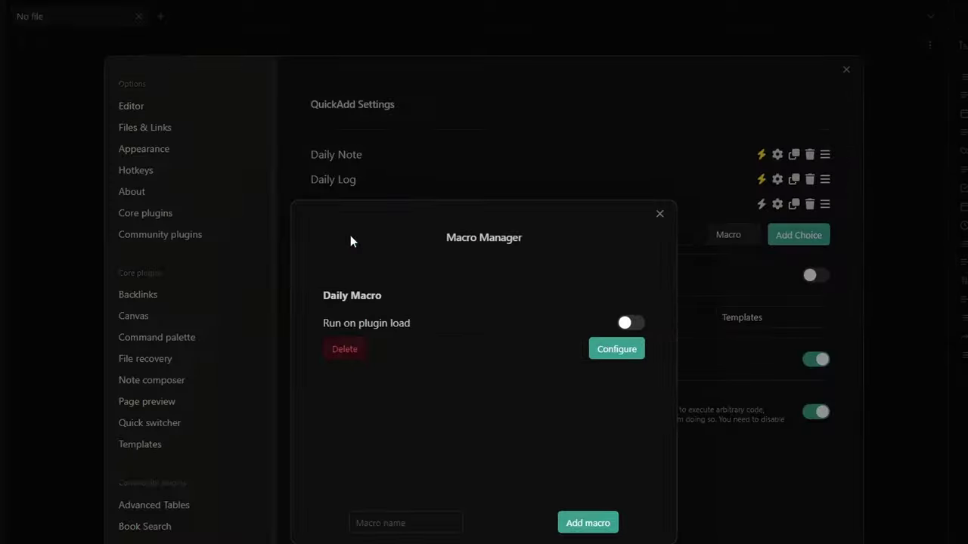
left_click(629, 323)
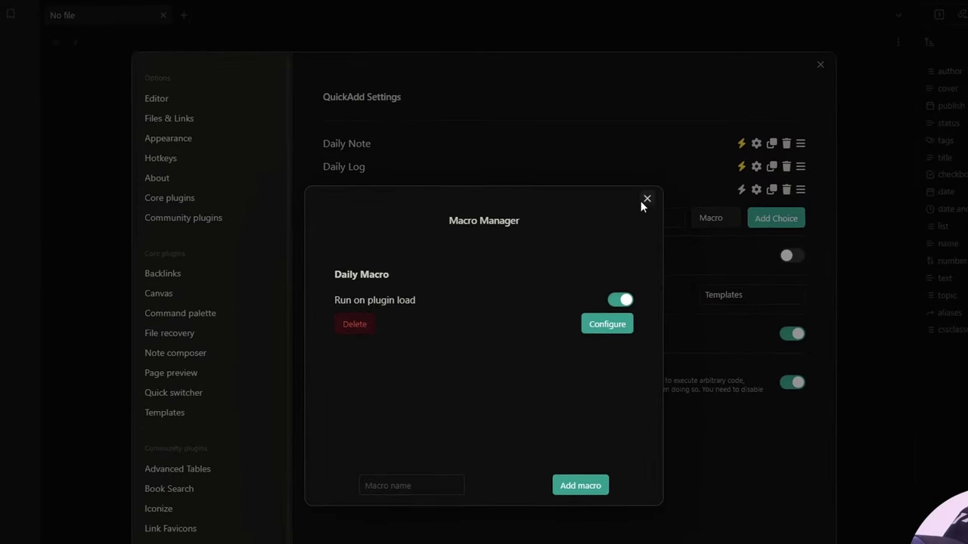
left_click(659, 213)
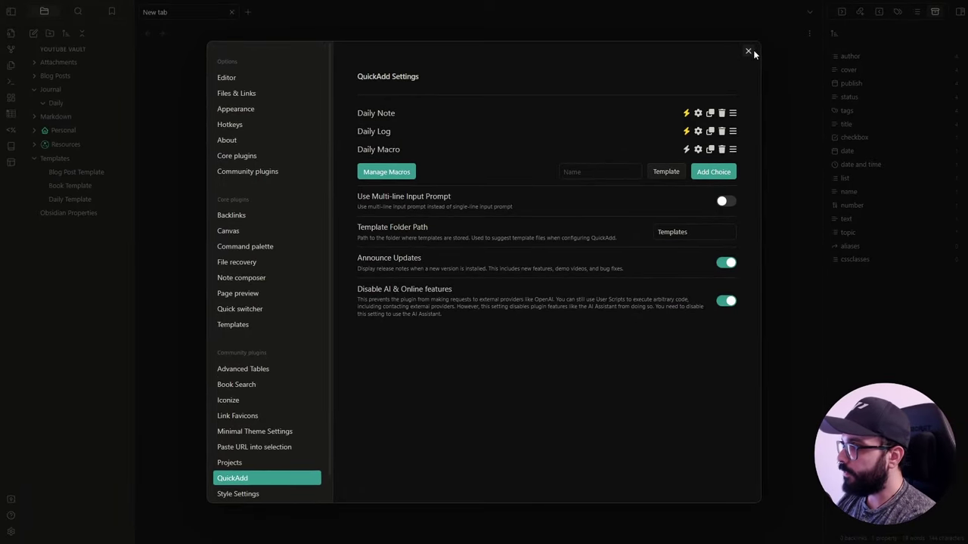
left_click(784, 58)
Close and relaunch Obsidian to test Daily Macro on startup, and switch the window to full screen
left_click(953, 10)
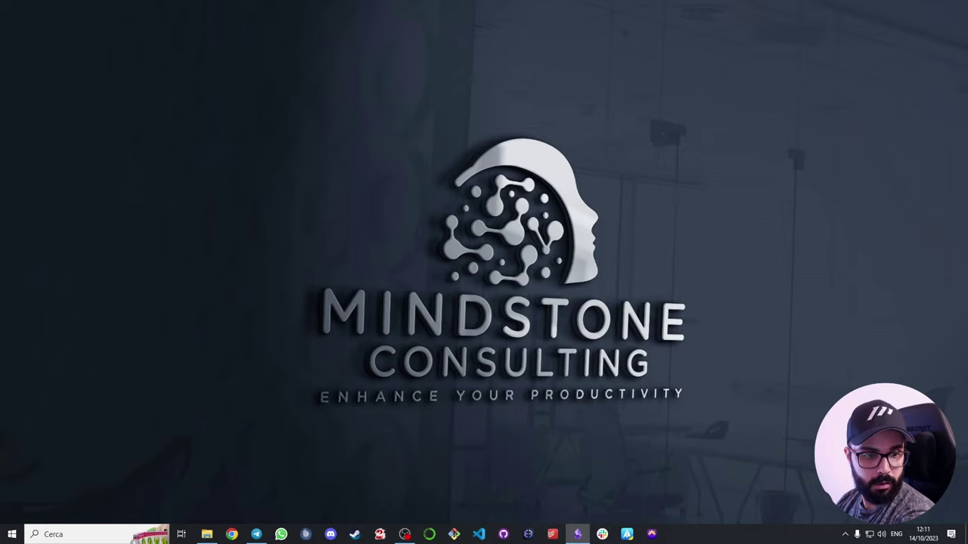
left_click(300, 131)
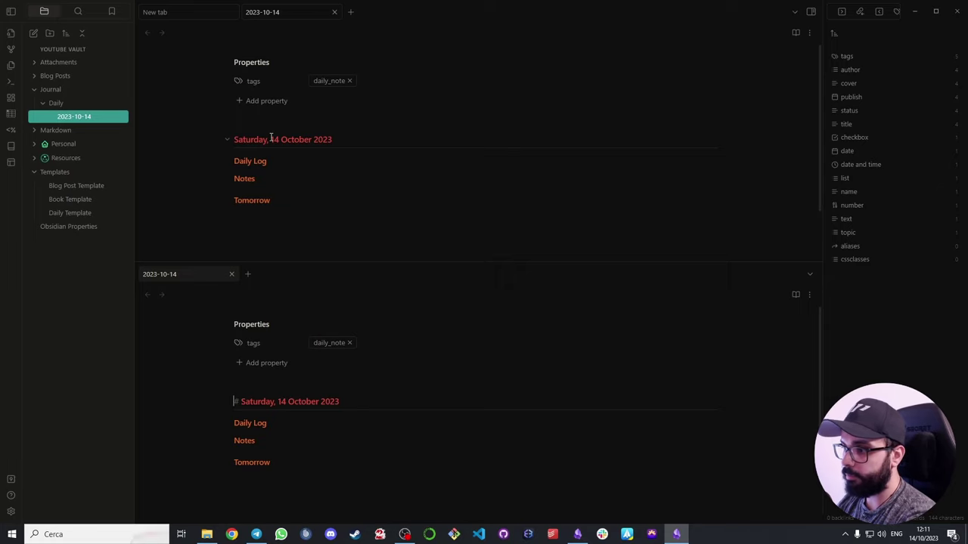
key("F11")
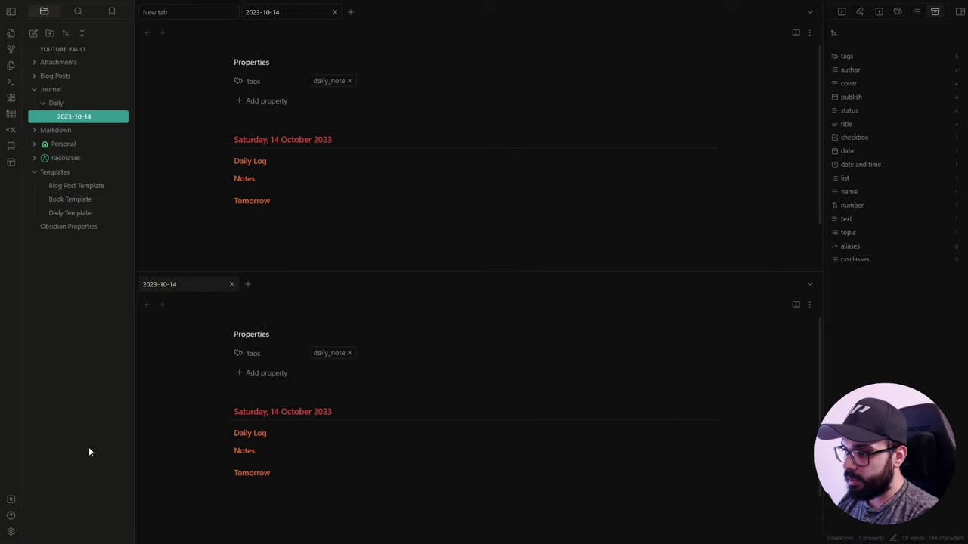
Add a Multi choice named "Folder" in the QuickAdd settings and move the Daily Note choice into it
left_click(11, 531)
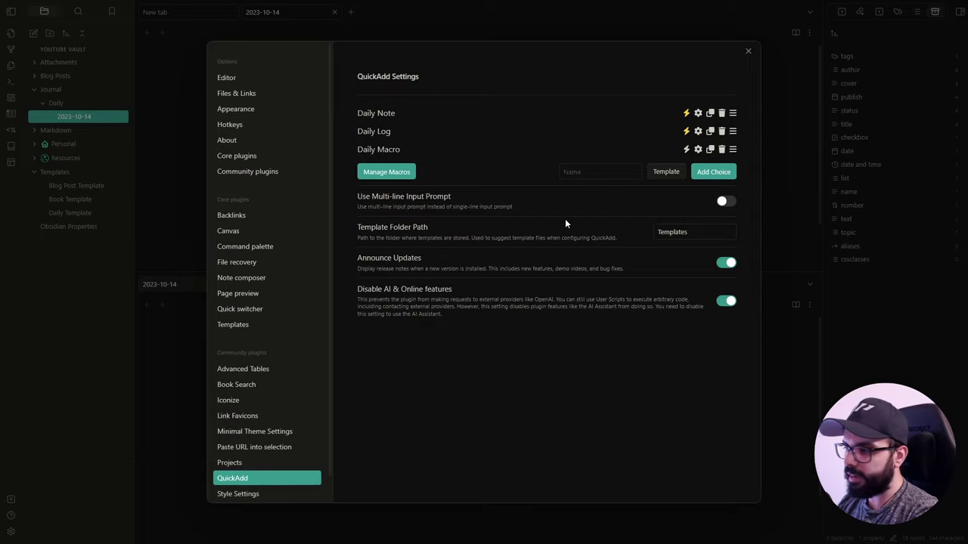
left_click(626, 172)
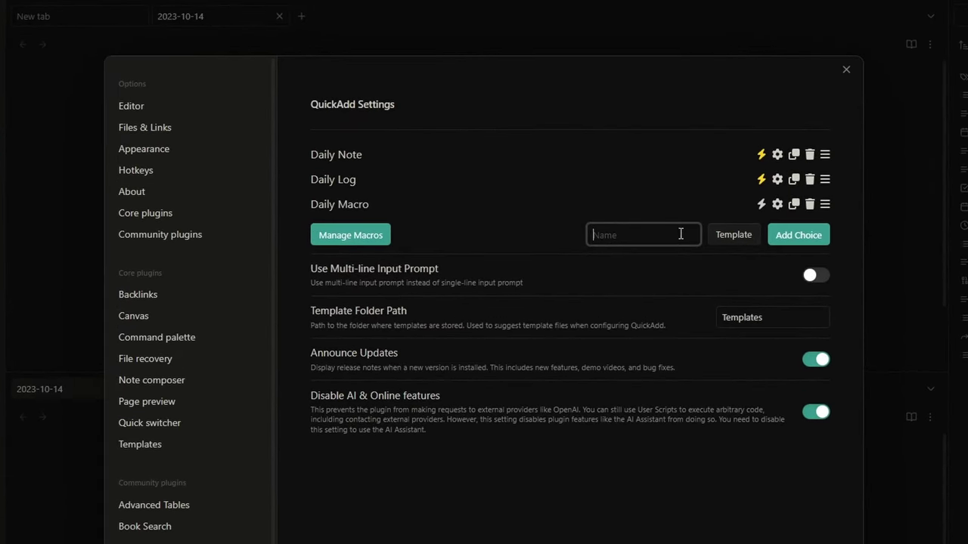
type("Folder")
left_click(742, 239)
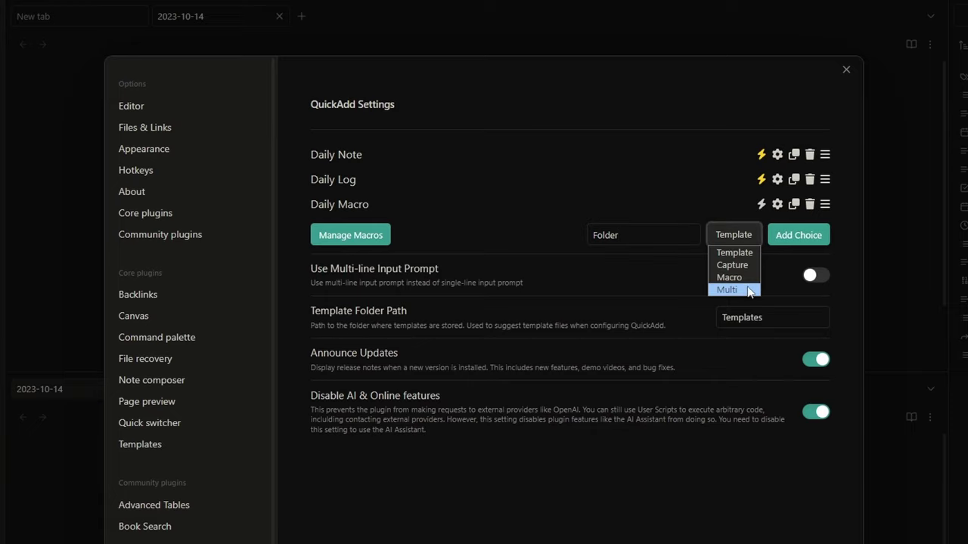
left_click(731, 290)
left_click(810, 244)
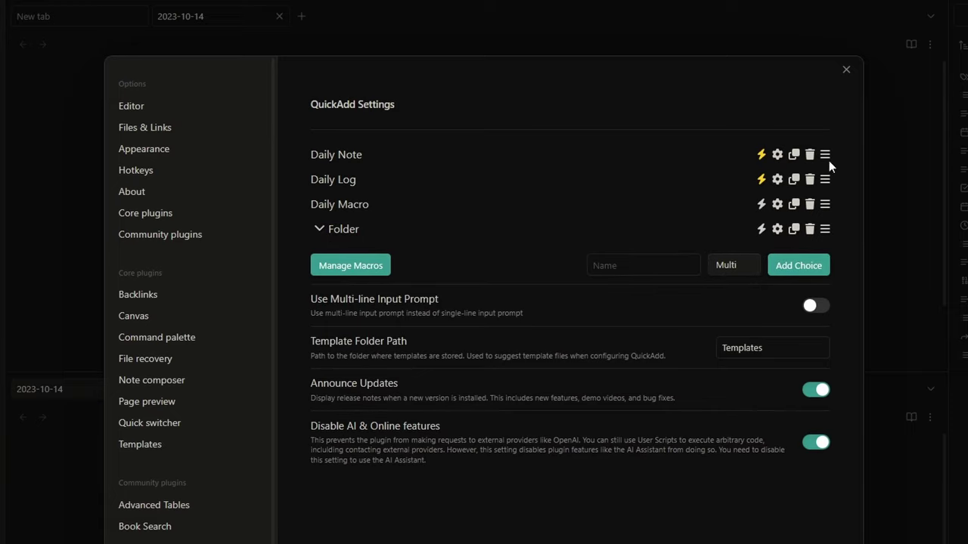
left_click_drag(825, 154, 846, 213)
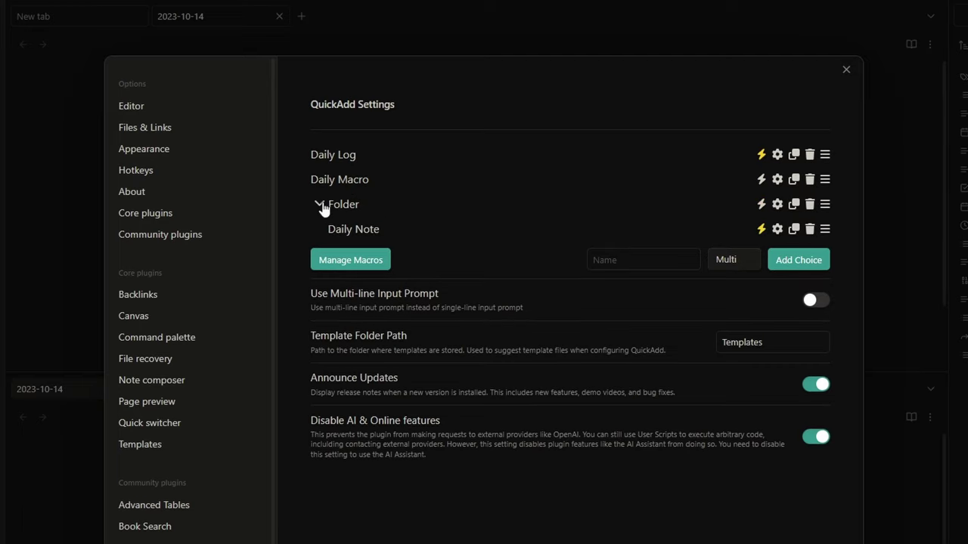